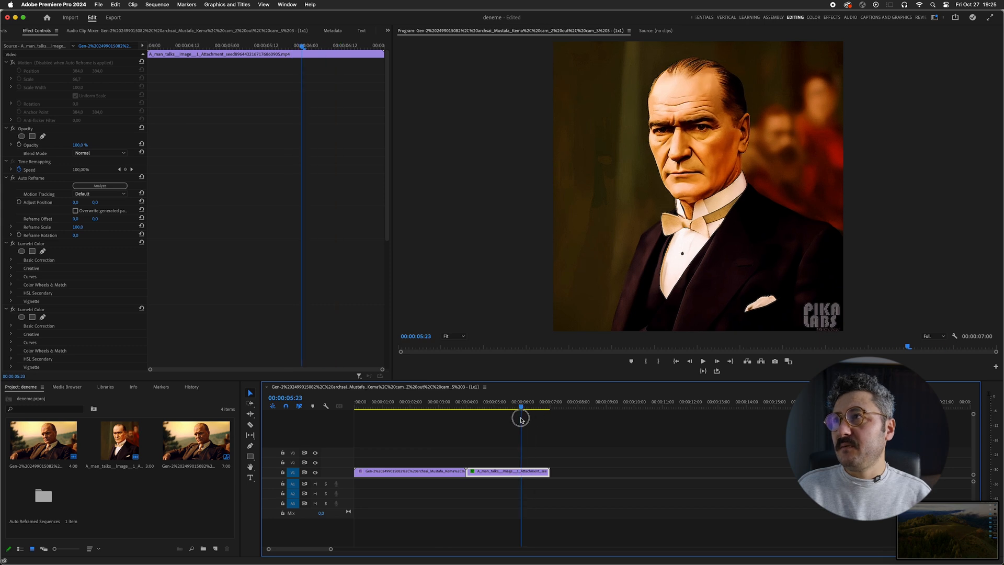
Create an auto-reframed Horizontal 16:9 copy of the sequence with default motion tracking and no nesting, and scrub through it to check the framing
drag(521, 406, 480, 403)
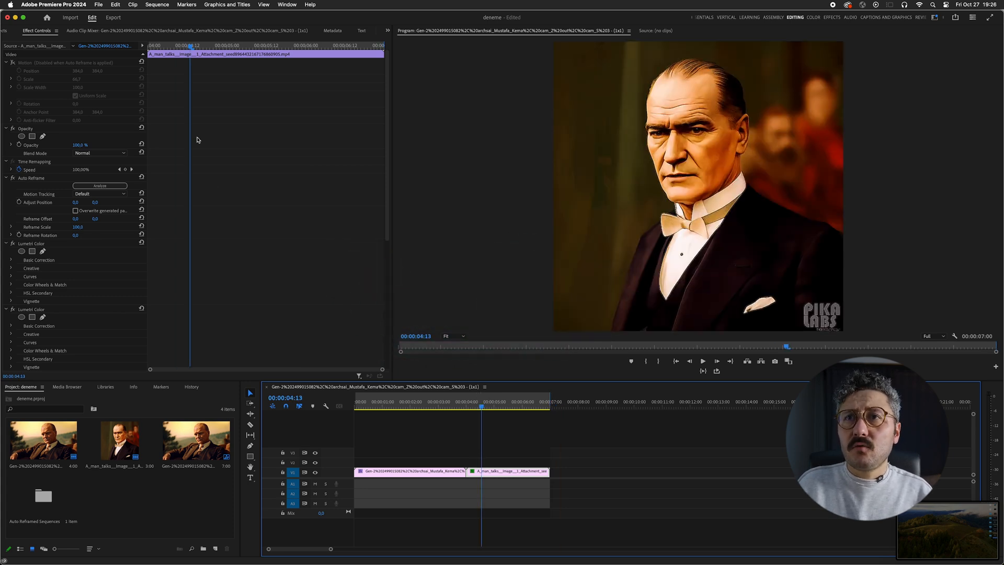
click(159, 5)
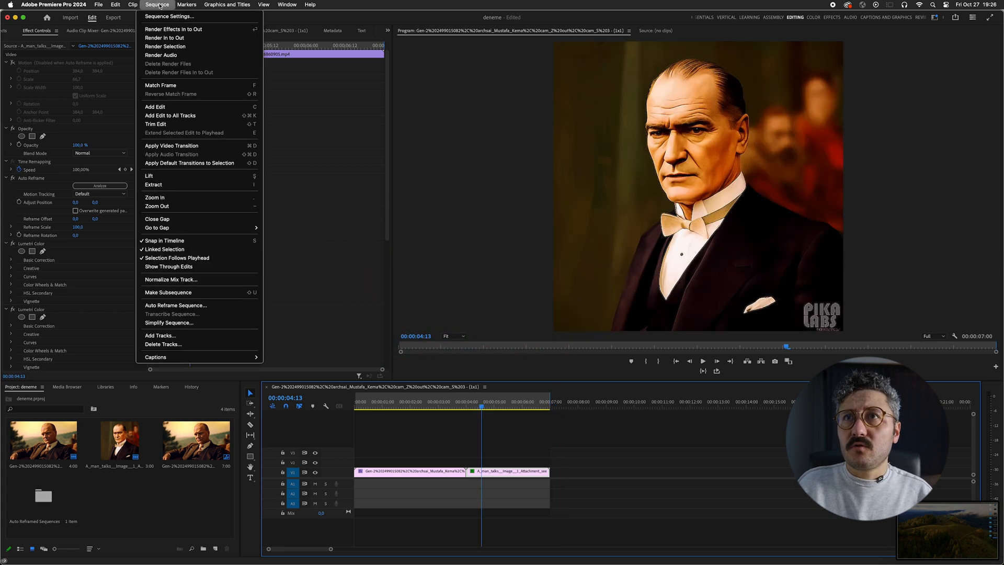
click(176, 305)
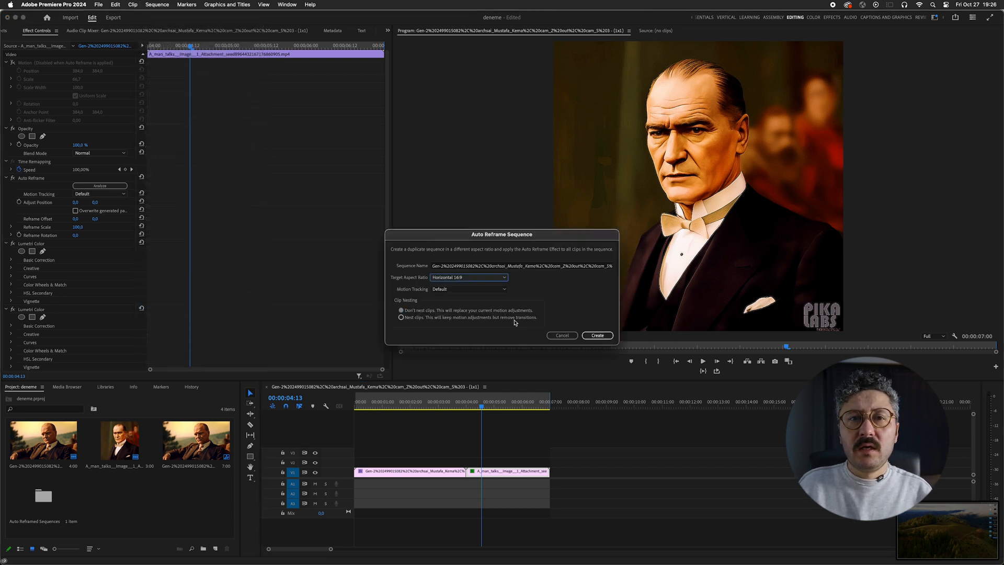
click(599, 337)
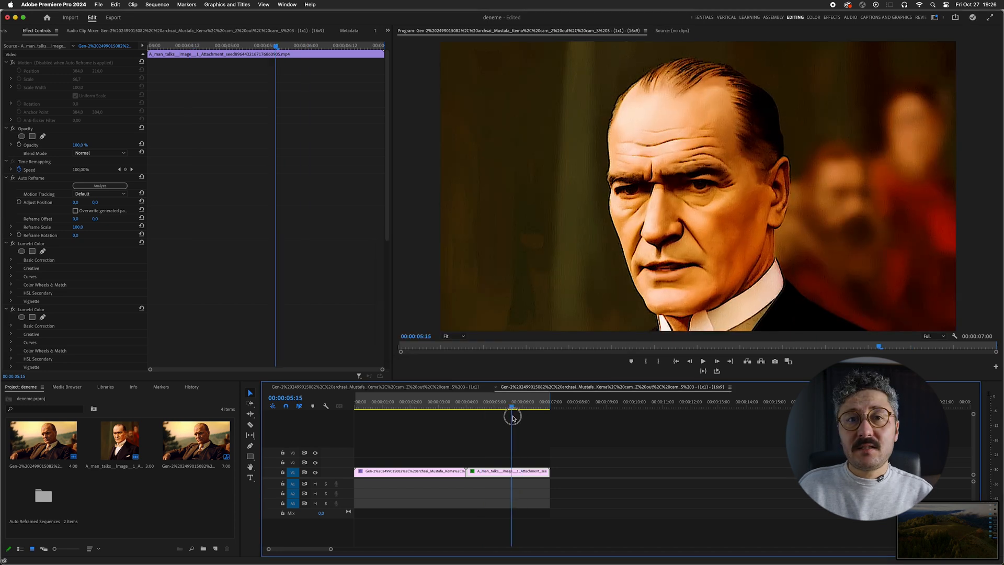
drag(511, 417, 419, 419)
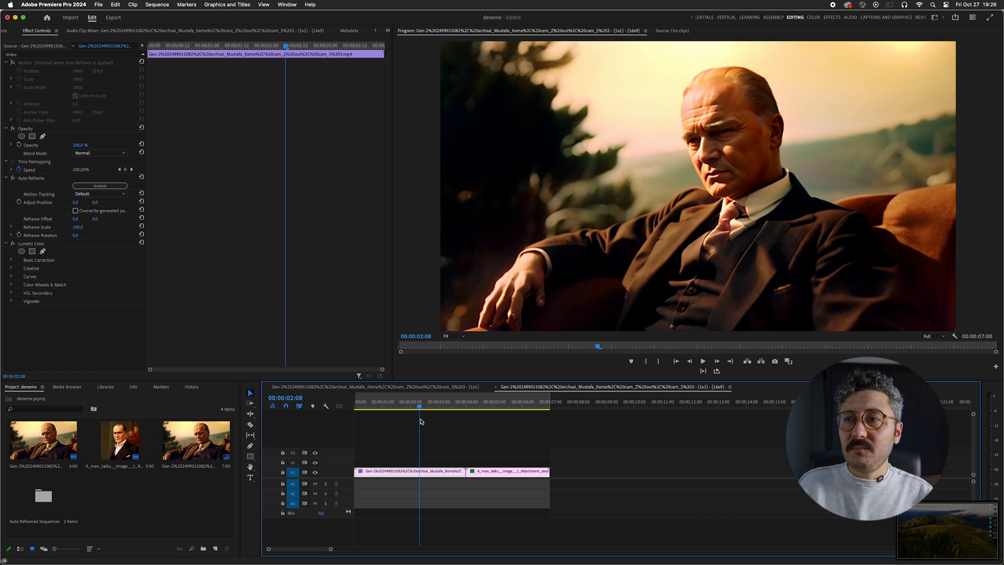
drag(421, 406, 502, 411)
Open the export settings for the 16:9 sequence and choose the Match Source - Adaptive High Bitrate preset with the H.264 format
key(super+m)
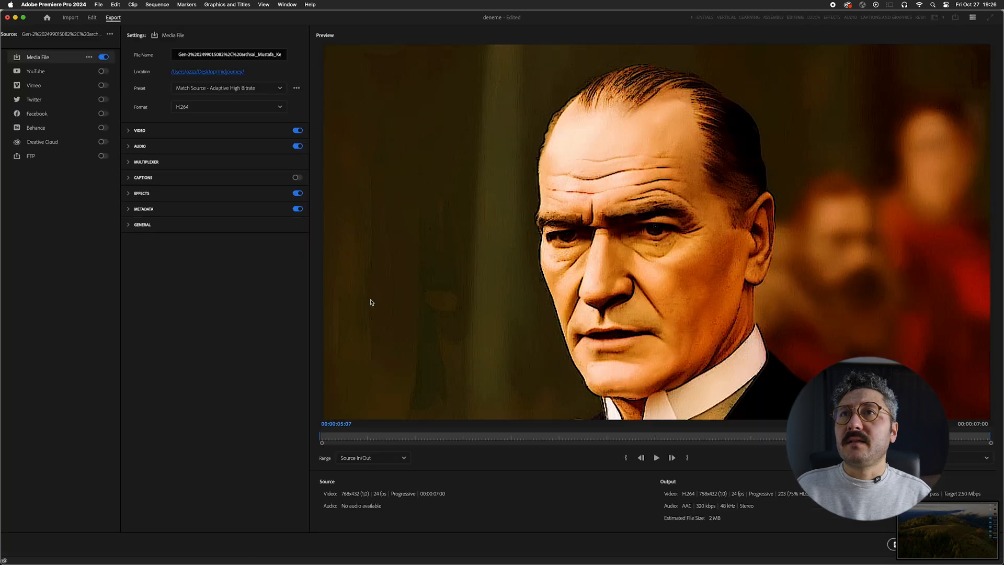
click(182, 54)
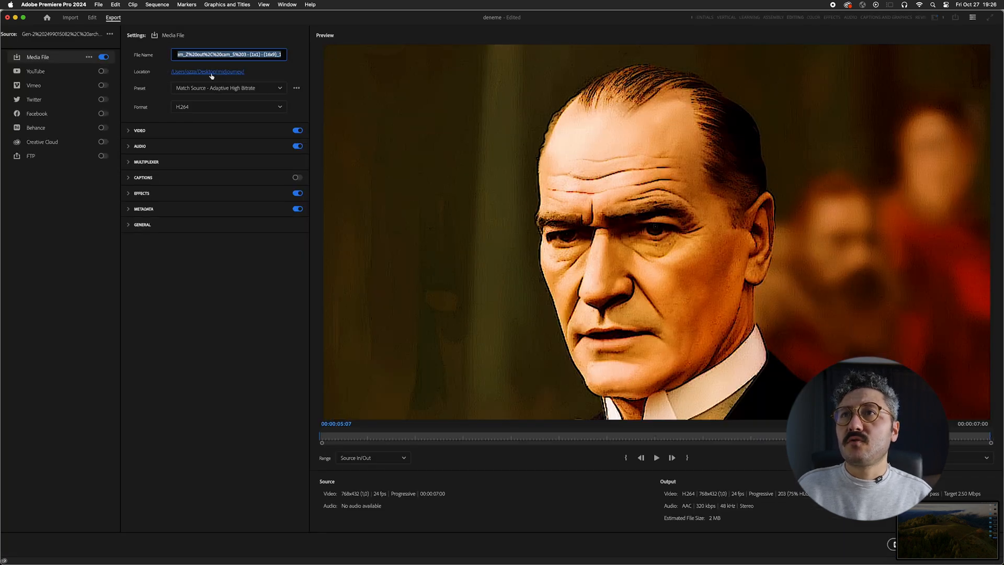
click(242, 89)
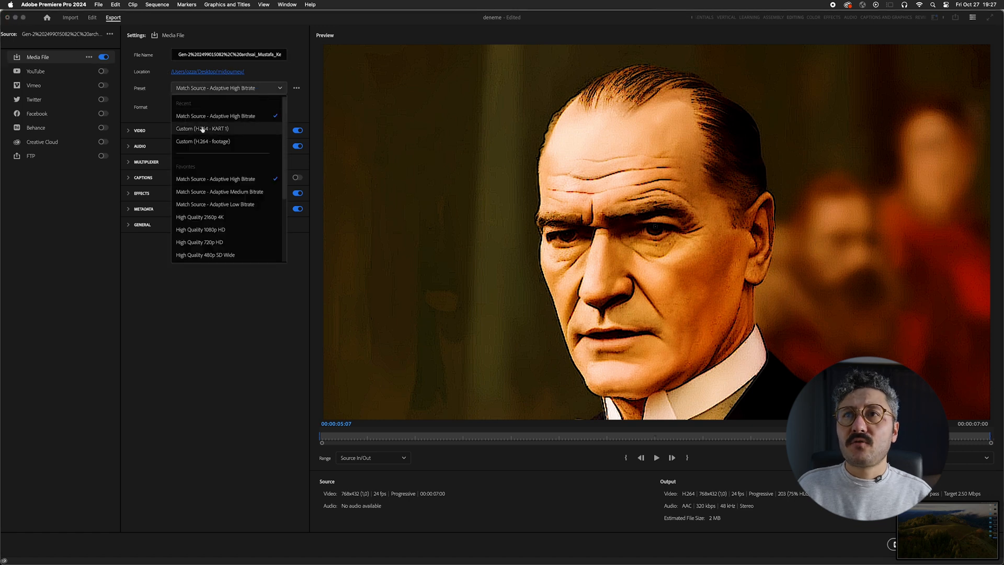
click(231, 116)
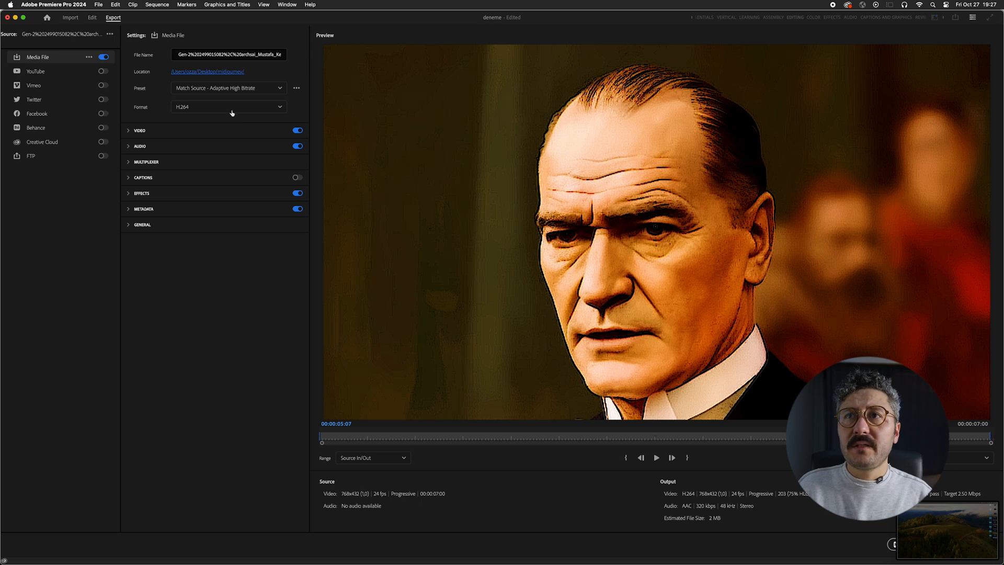
click(273, 109)
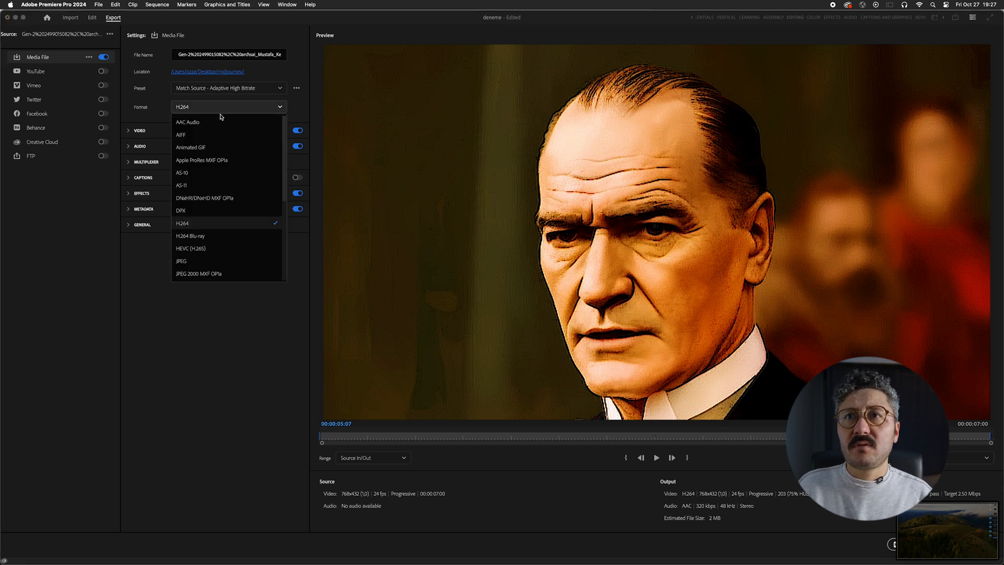
click(213, 223)
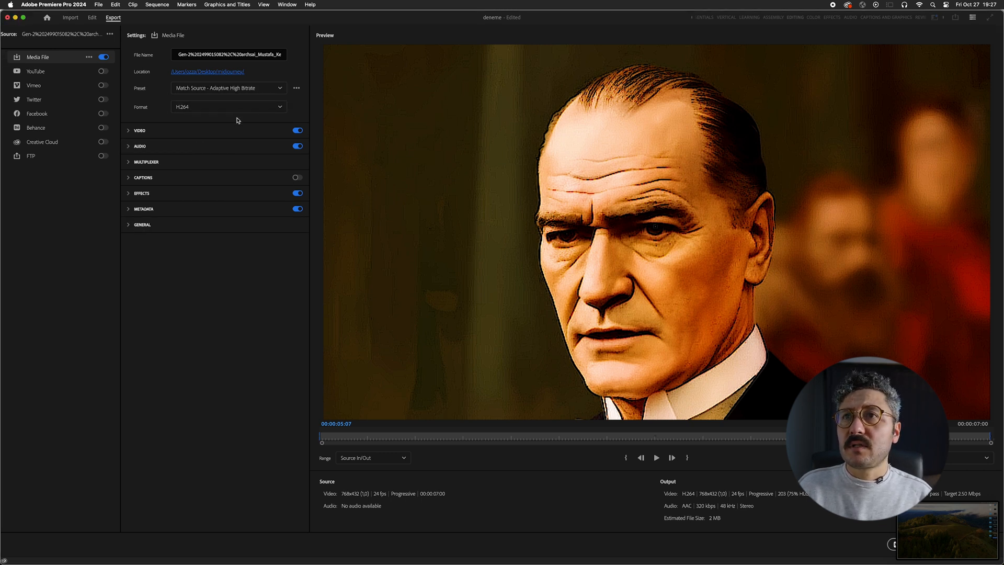
Show all video export settings, stop matching the frame size to the source and set it to 3840 x 2160
click(129, 131)
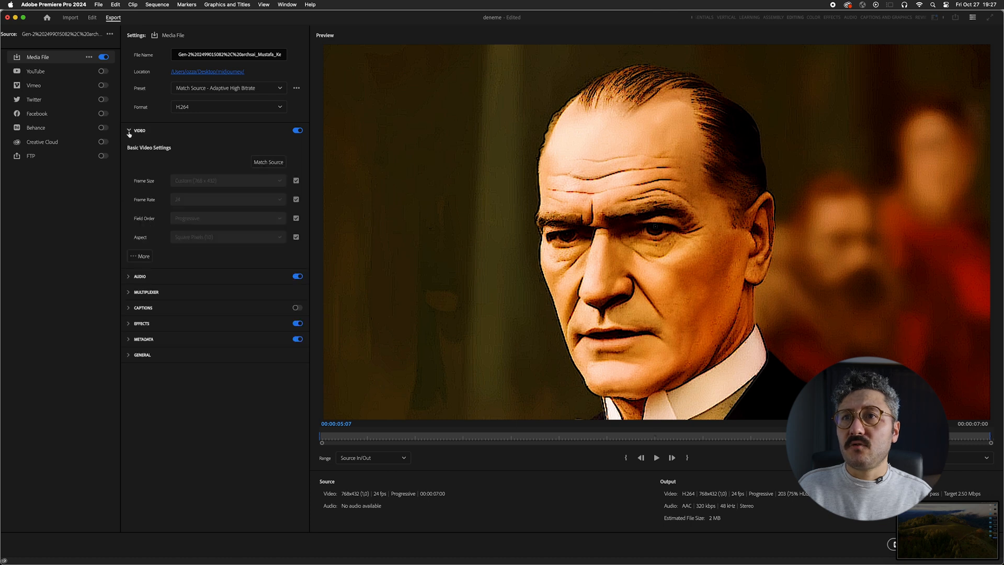
click(140, 256)
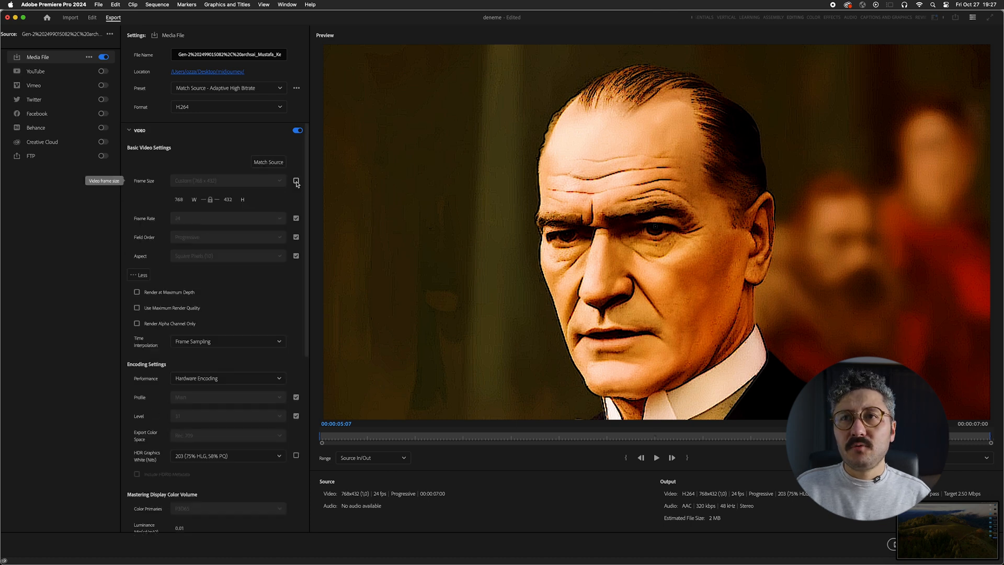
click(208, 181)
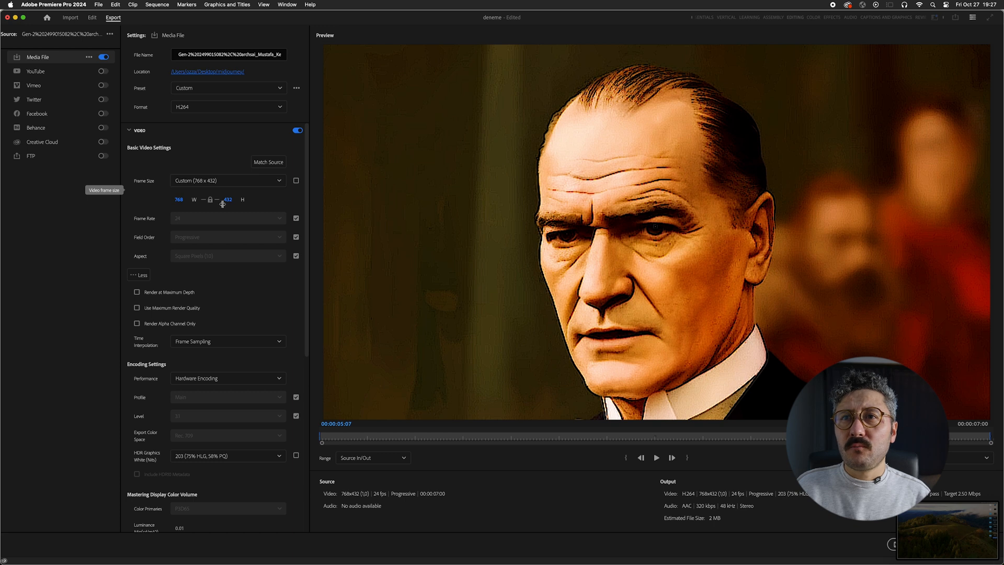
click(179, 199)
drag(186, 200, 170, 198)
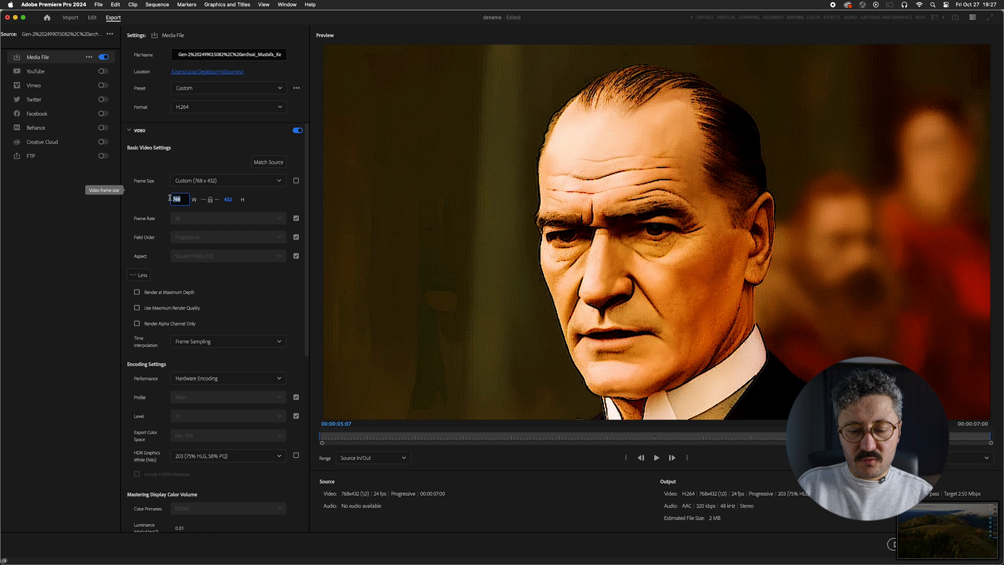
text(384)
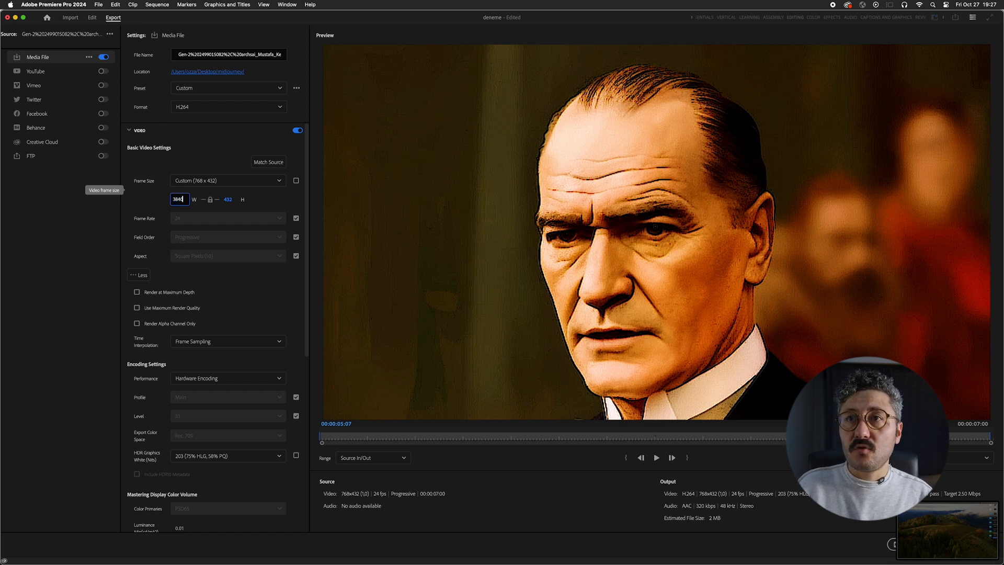
text(0)
key(Return)
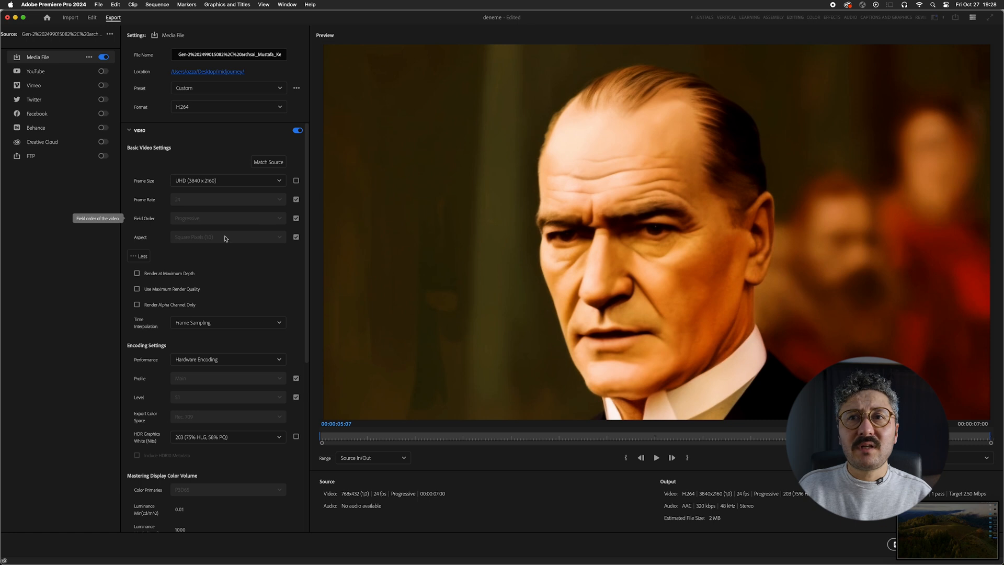
Enable rendering at maximum depth and maximum render quality, and set the encoding profile to High instead of matching the source
click(137, 273)
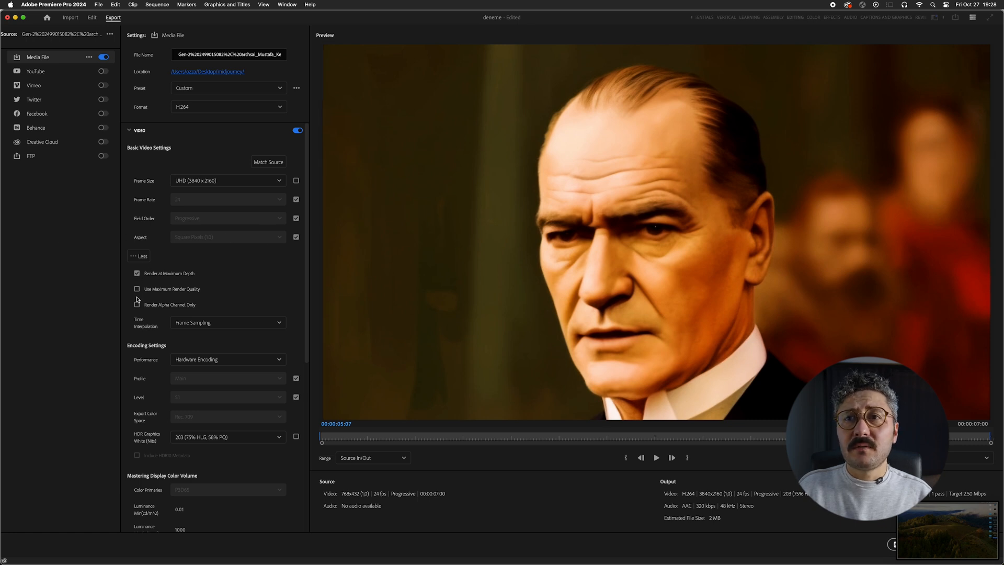
click(137, 289)
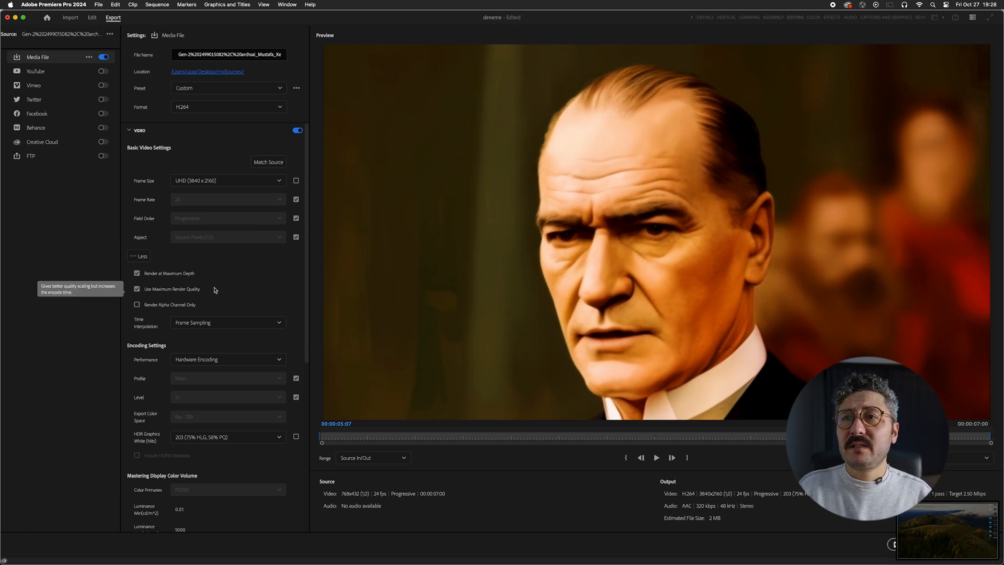
scroll(302, 325, down, 5)
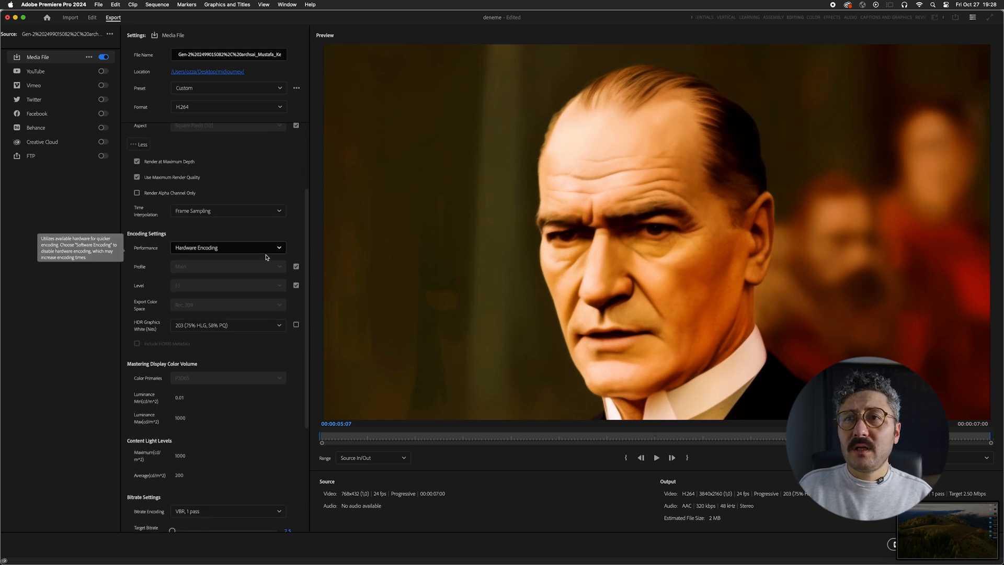
click(296, 266)
click(248, 267)
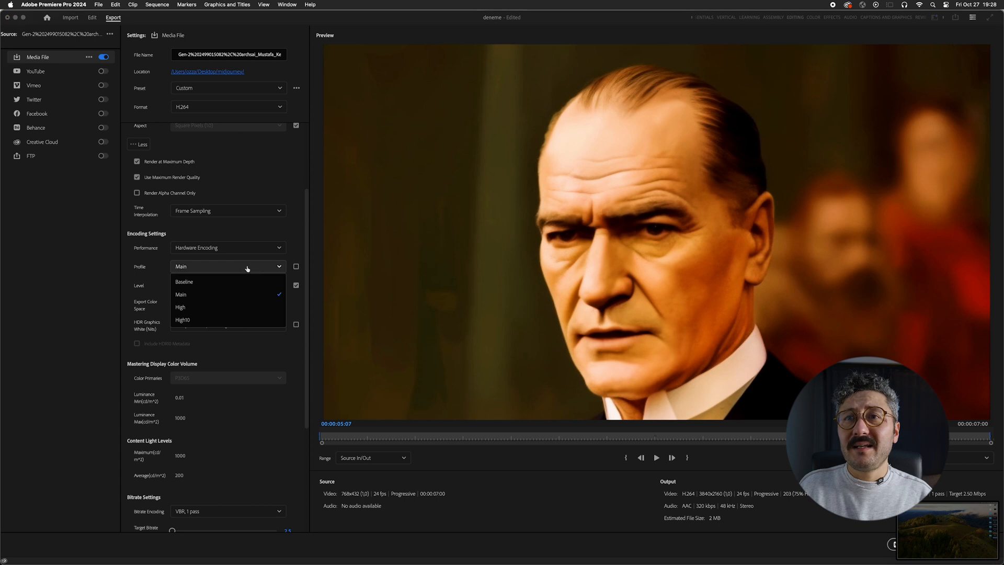
click(201, 310)
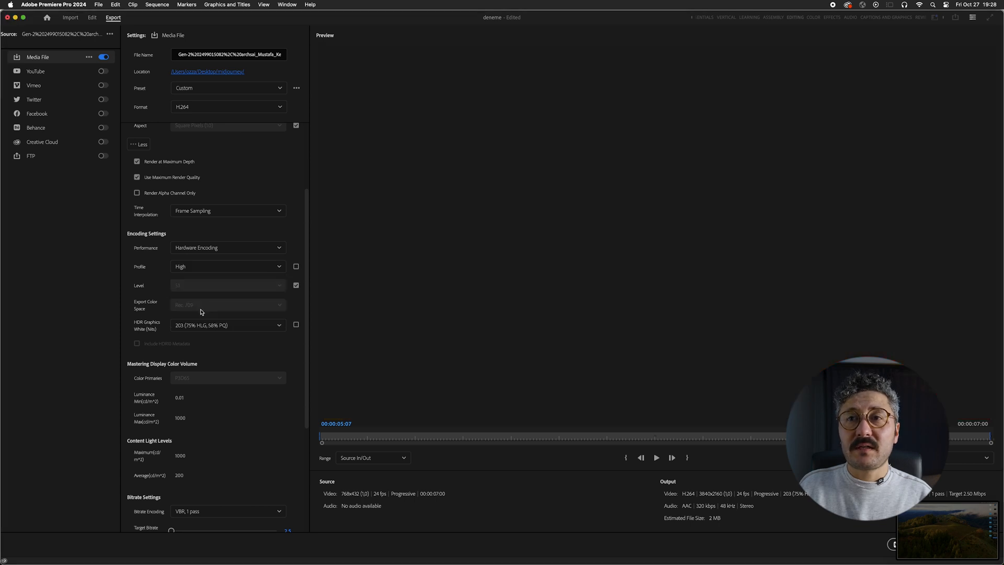
click(219, 272)
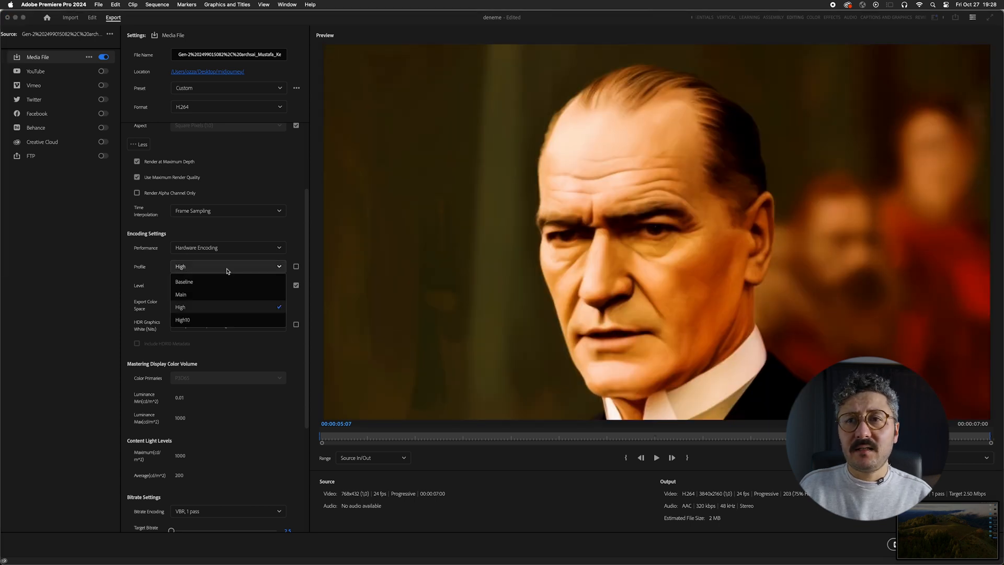
click(209, 308)
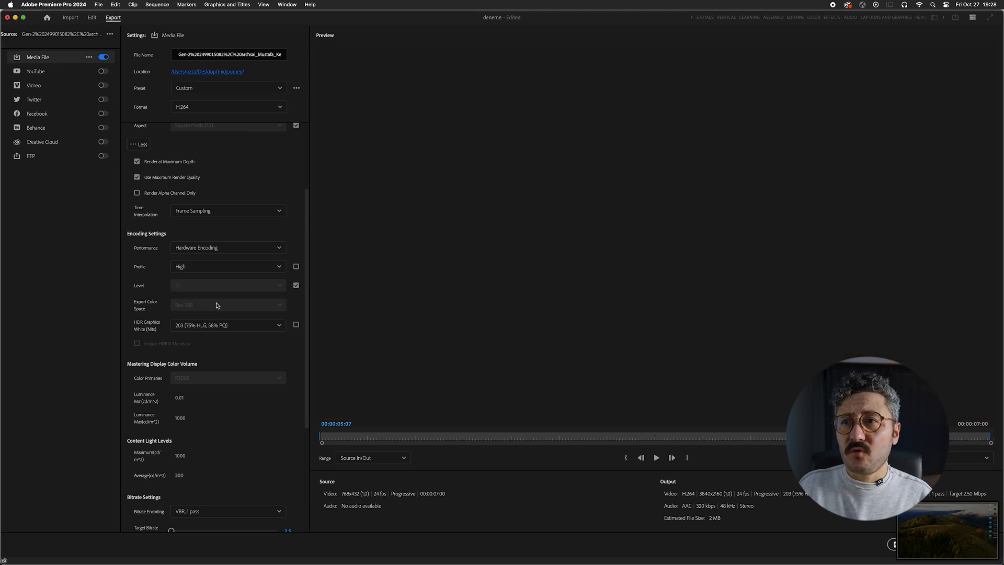
Stop matching the encoding level to the source and set it to 5.1
click(296, 285)
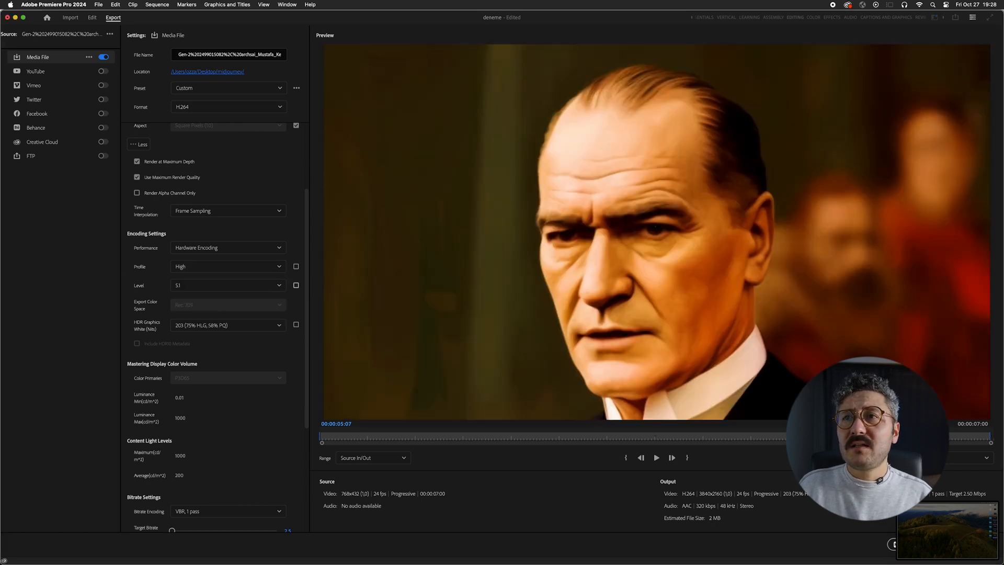
drag(305, 294, 307, 327)
click(280, 227)
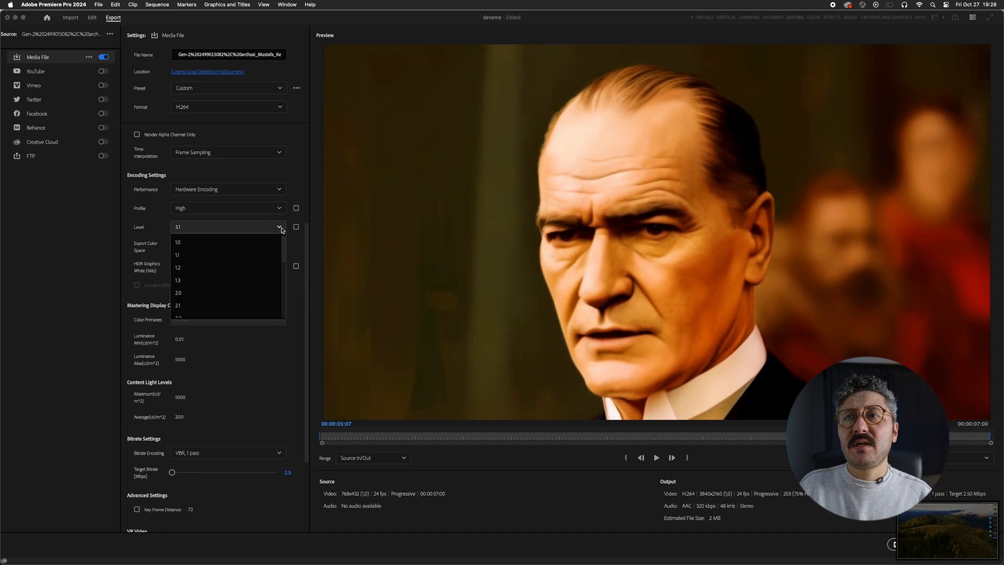
drag(284, 276, 284, 290)
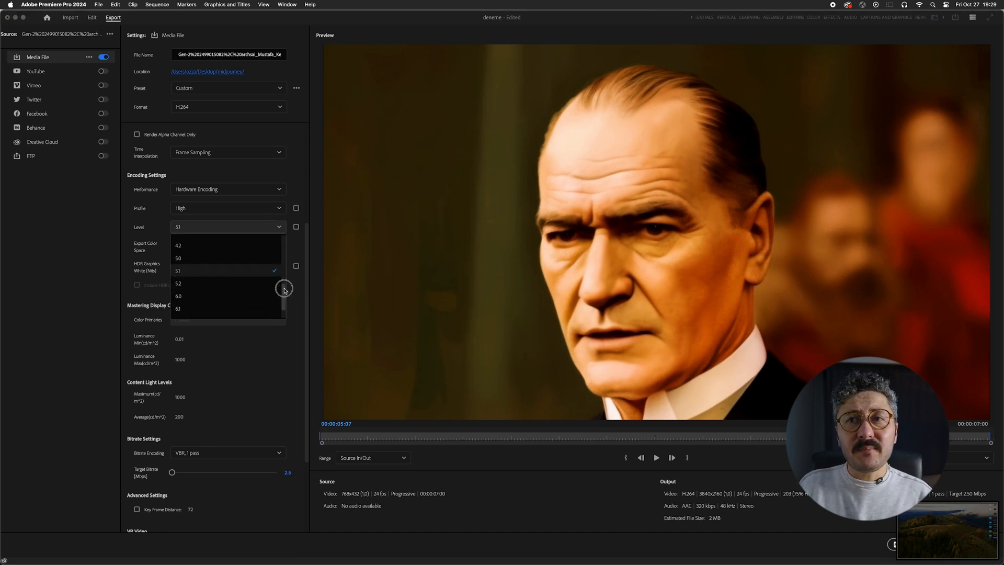
drag(285, 291, 285, 292)
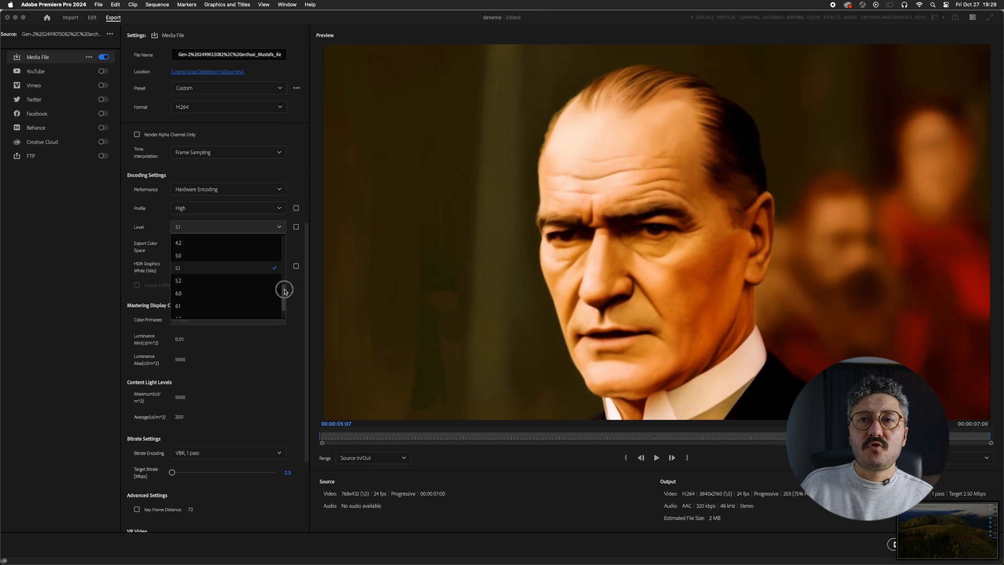
drag(285, 290, 285, 301)
click(206, 274)
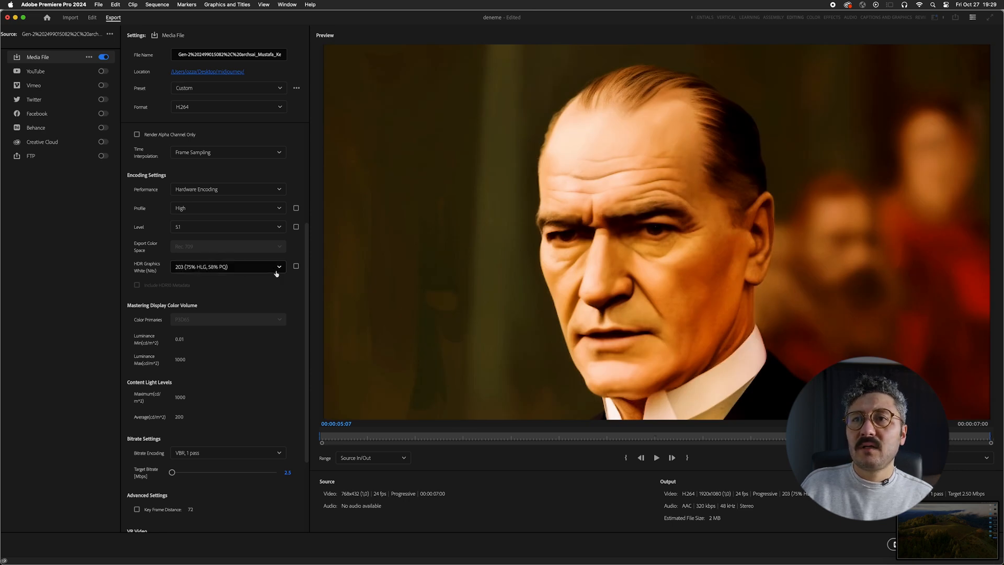
Set the bitrate encoding to CBR with a target bitrate of 60.69 Mbps
scroll(303, 265, down, 2)
scroll(219, 292, down, 5)
click(191, 335)
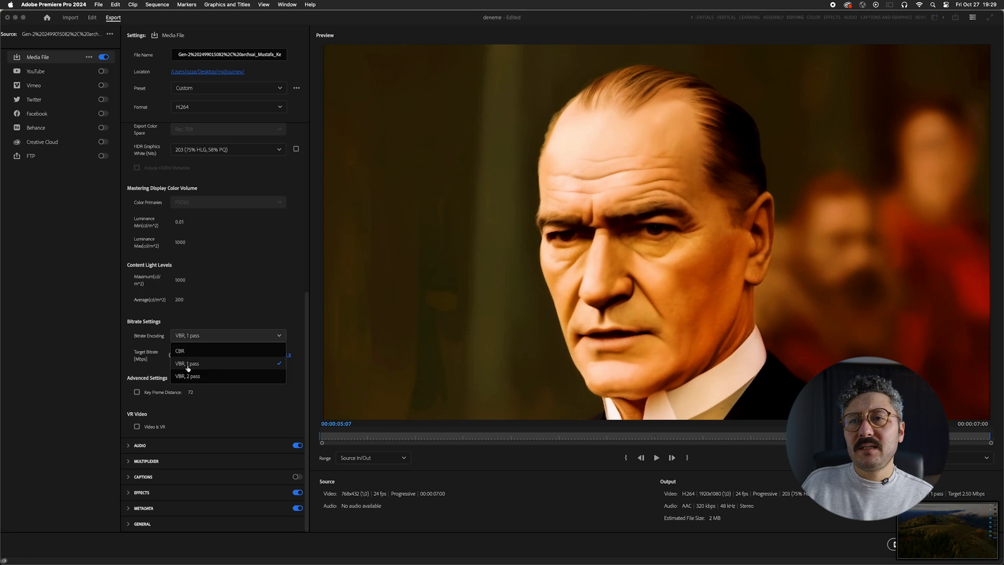
click(241, 340)
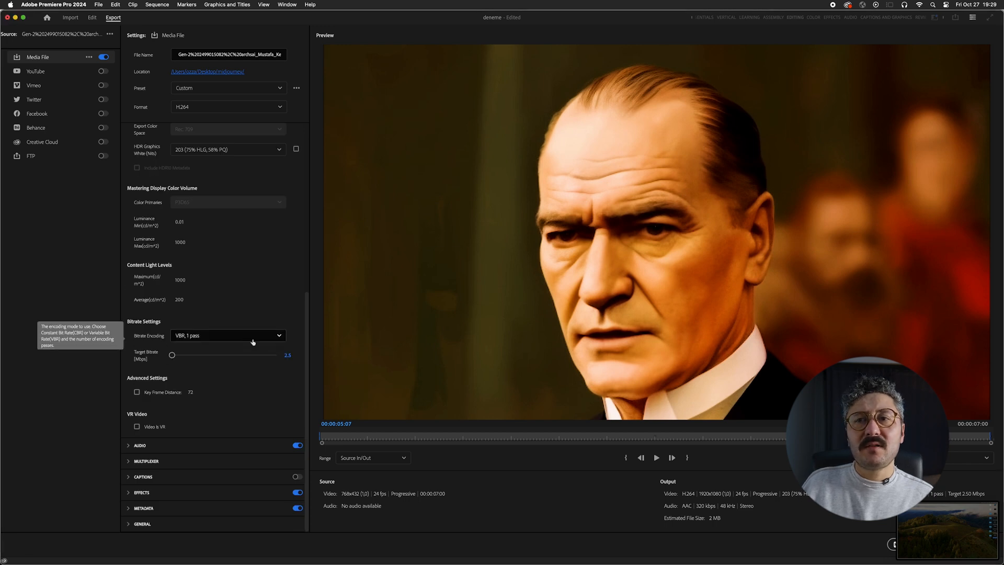
click(249, 339)
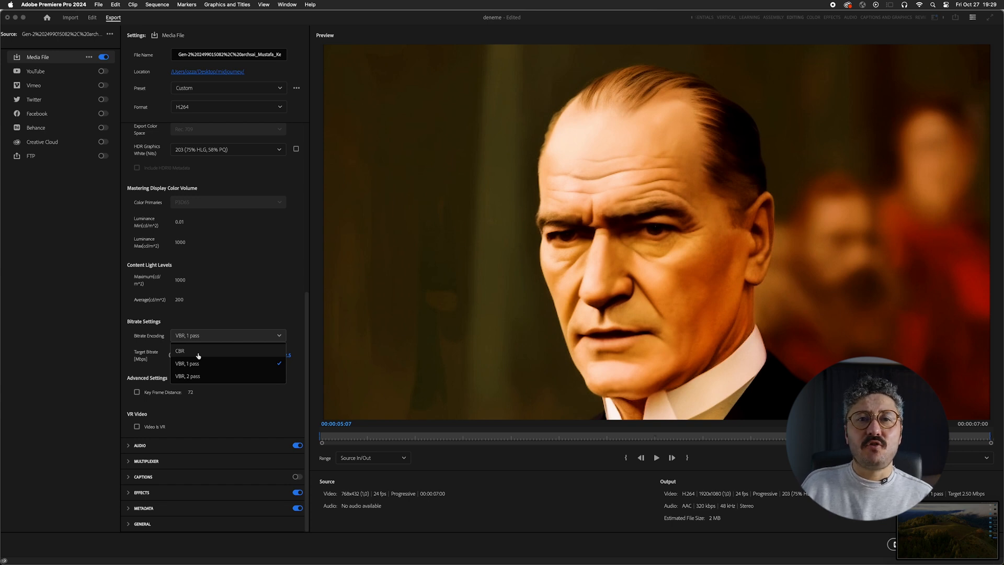
key(Escape)
drag(217, 356, 192, 374)
click(221, 338)
click(224, 344)
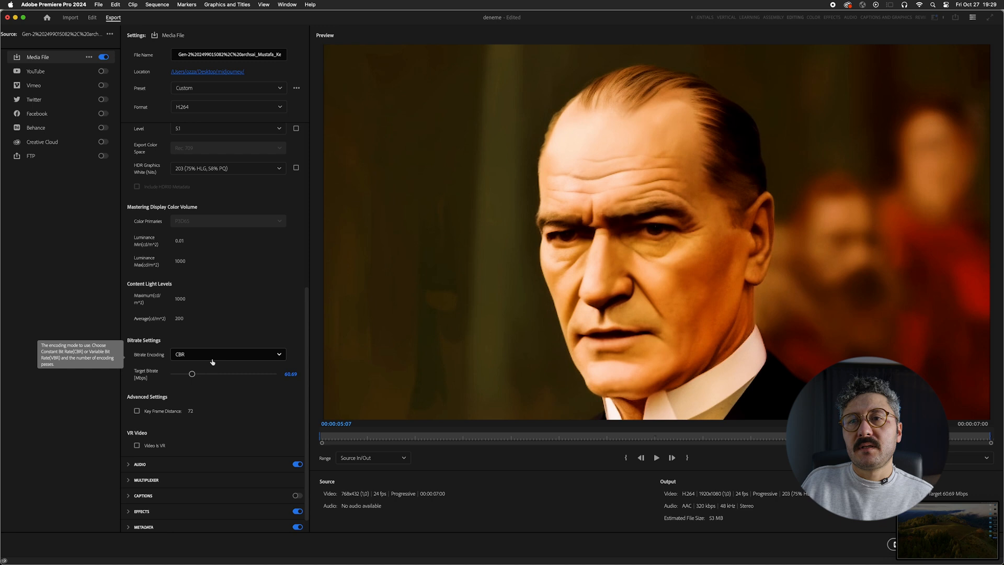
Set the bitrate encoding to VBR, 1 pass with a target bitrate of 44 Mbps
click(217, 359)
click(204, 382)
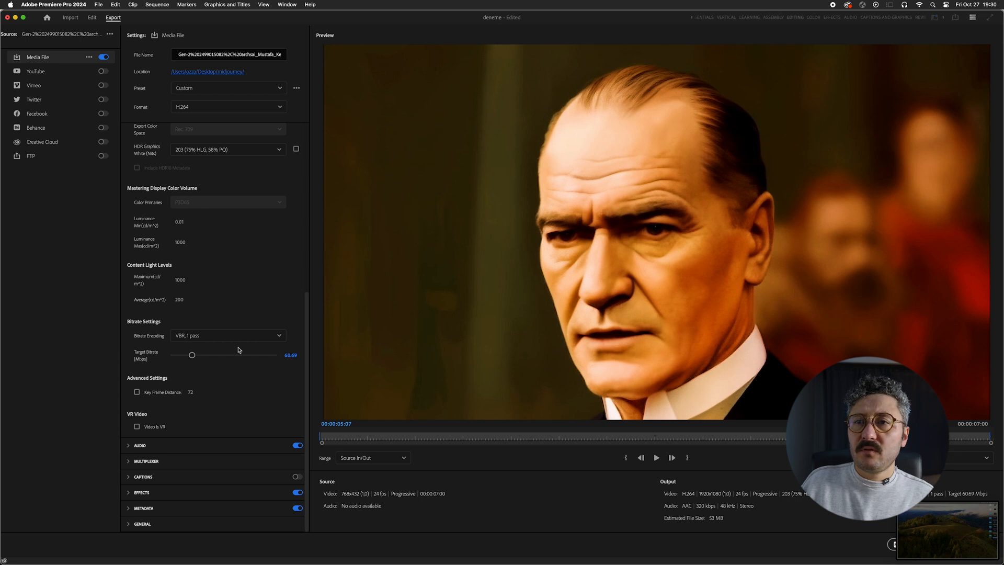
click(224, 339)
click(205, 367)
click(199, 339)
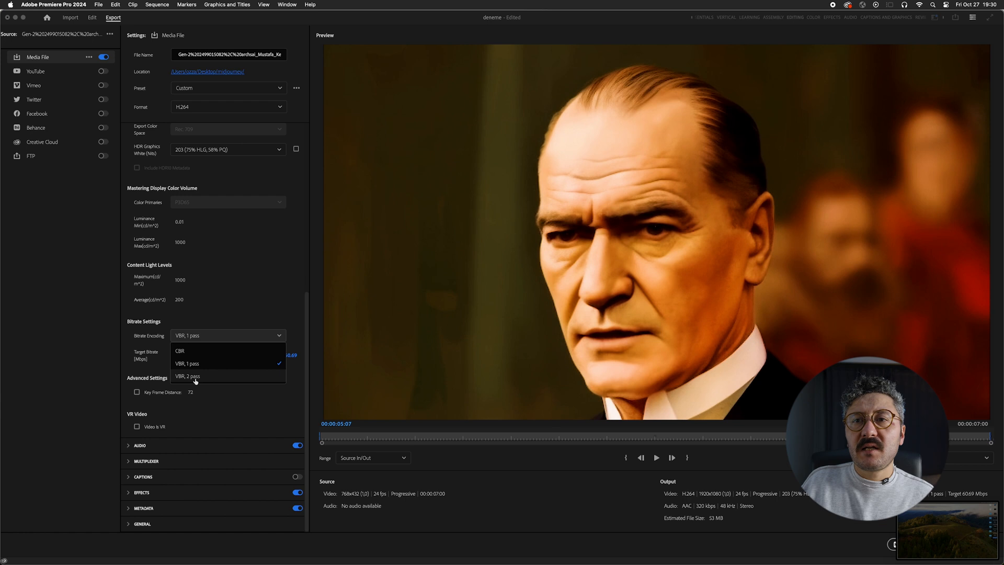
mouse_move(311, 299)
mouse_down()
mouse_move(310, 126)
mouse_move(307, 298)
mouse_up()
click(277, 87)
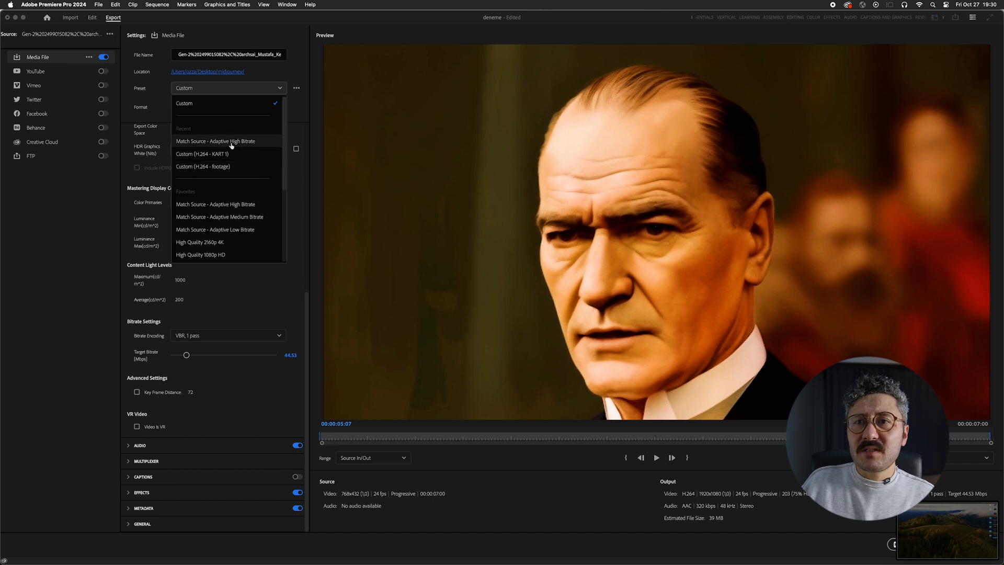
click(288, 71)
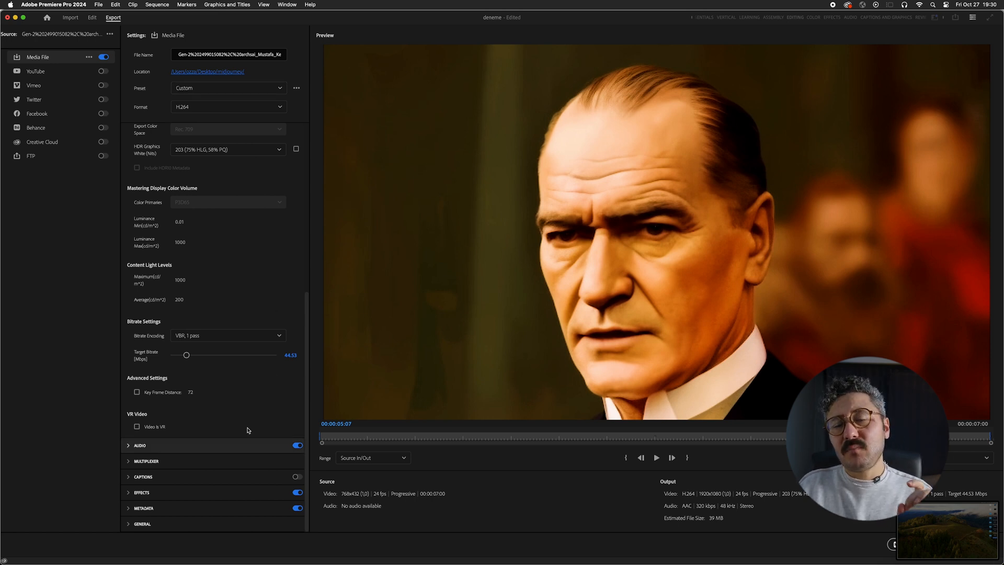
click(186, 354)
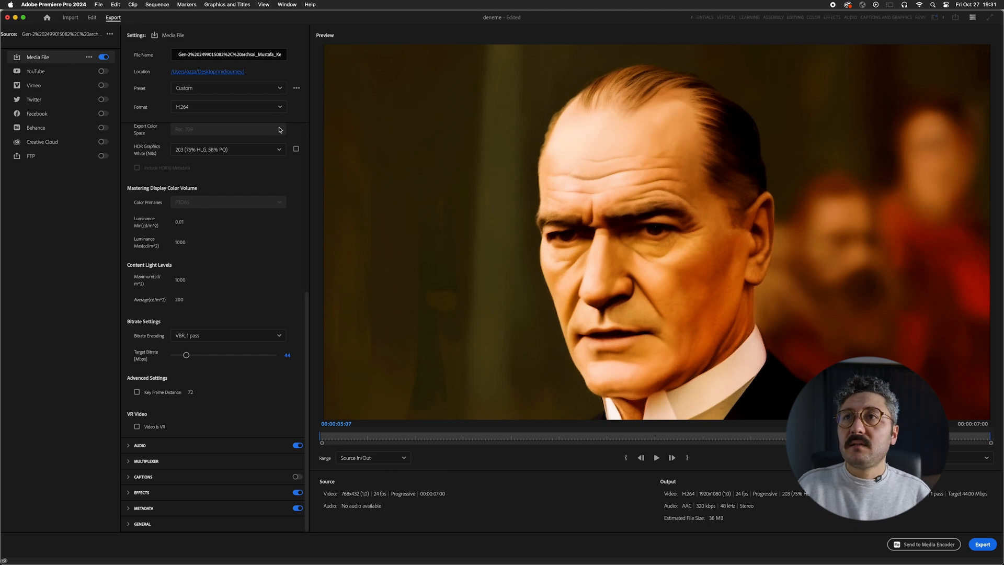
Apply the Match Source - Adaptive High Bitrate preset and change the export format to DNxHR/DNxHD MXF OP1a
click(280, 88)
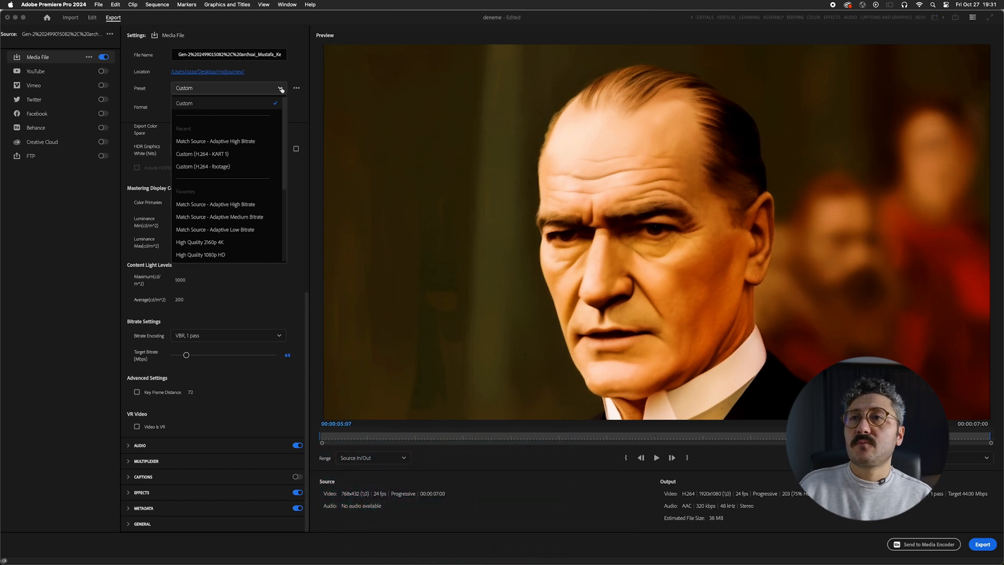
click(281, 90)
click(270, 90)
click(257, 141)
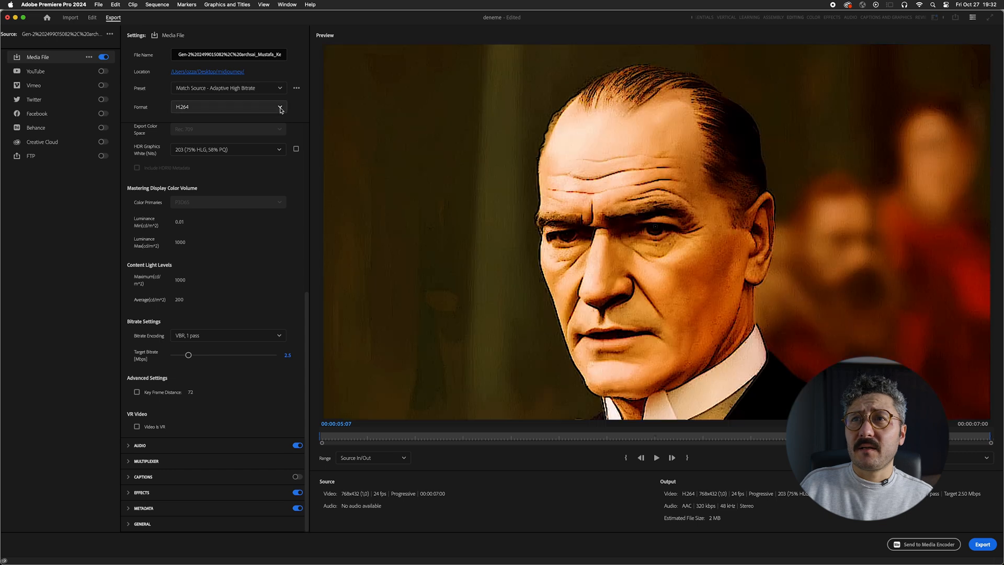
click(276, 107)
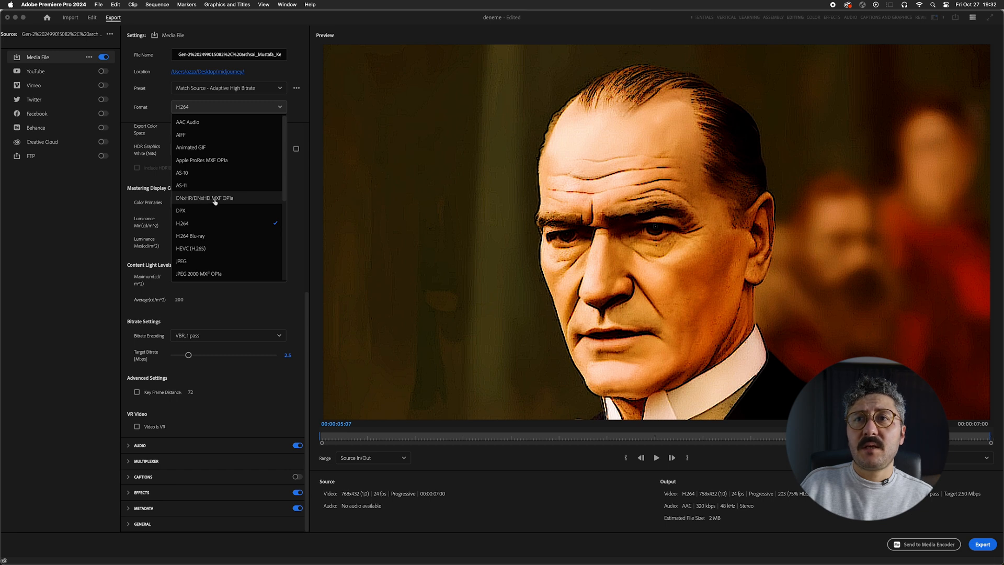
click(234, 199)
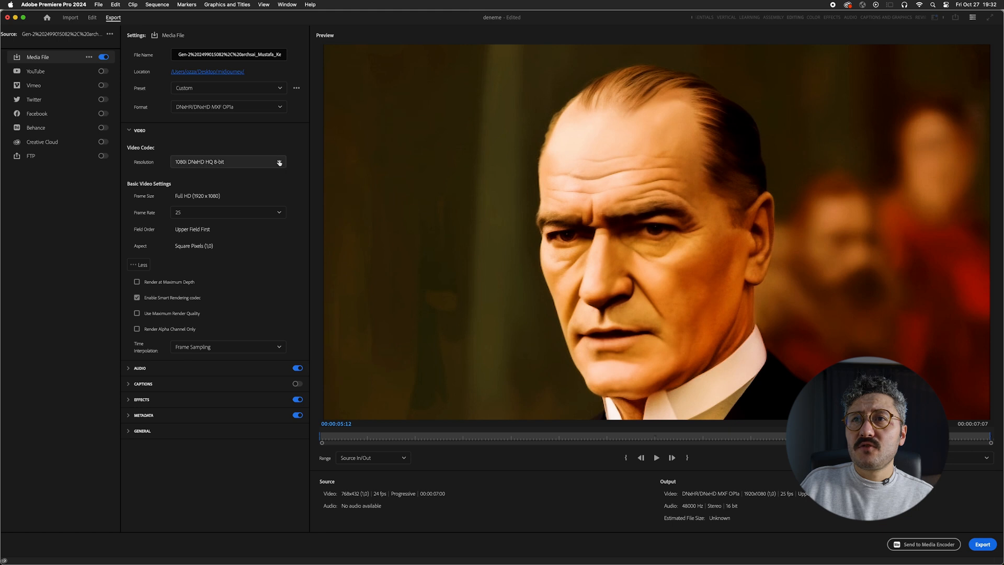
Set the codec resolution to 1080i DNxHD HQX 10-bit and enable rendering at maximum depth and maximum render quality
click(182, 161)
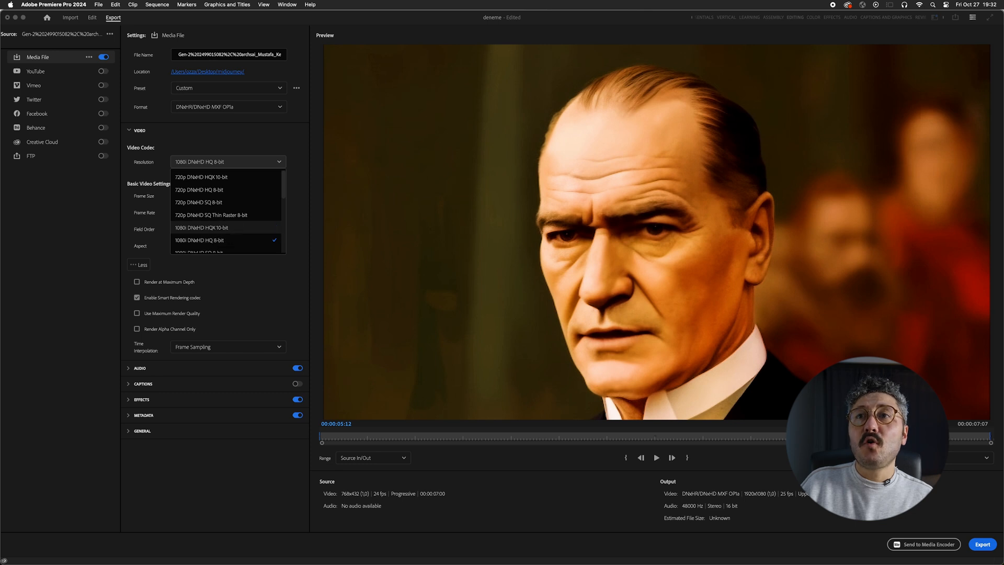
click(225, 228)
click(200, 281)
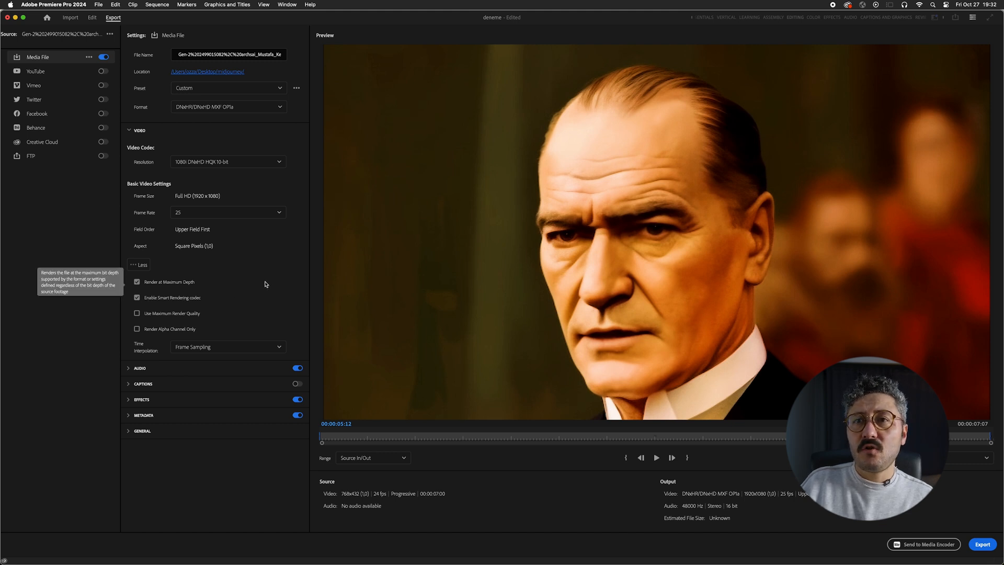
click(140, 314)
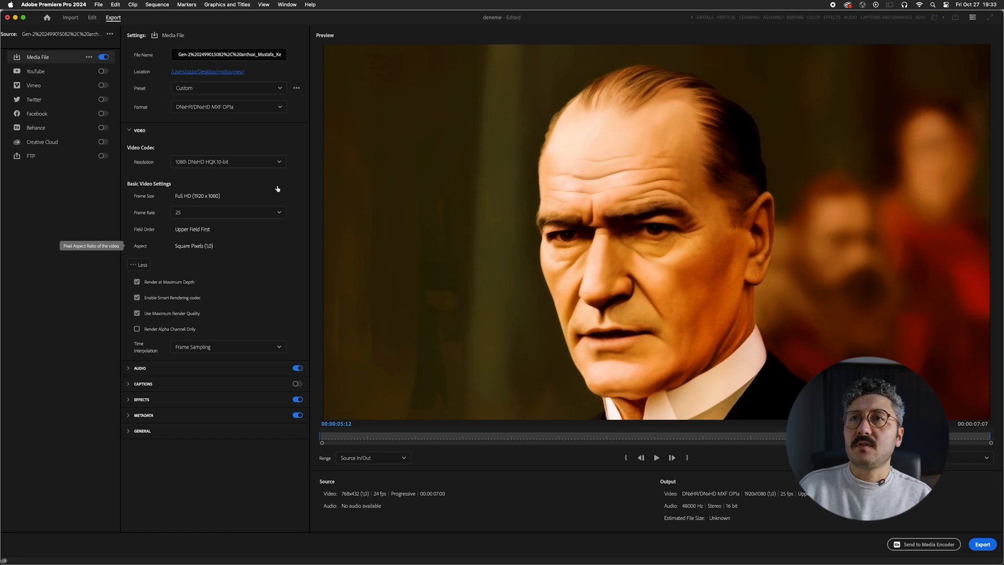
Reapply the Match Source - Adaptive High Bitrate preset and change the export format to QuickTime
click(278, 88)
click(242, 141)
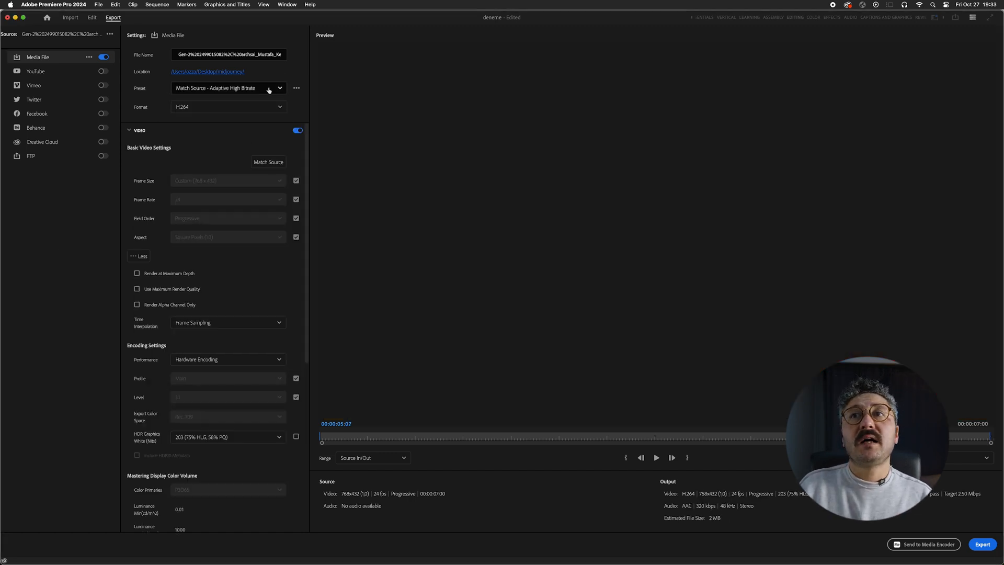
click(261, 107)
scroll(248, 209, down, 2)
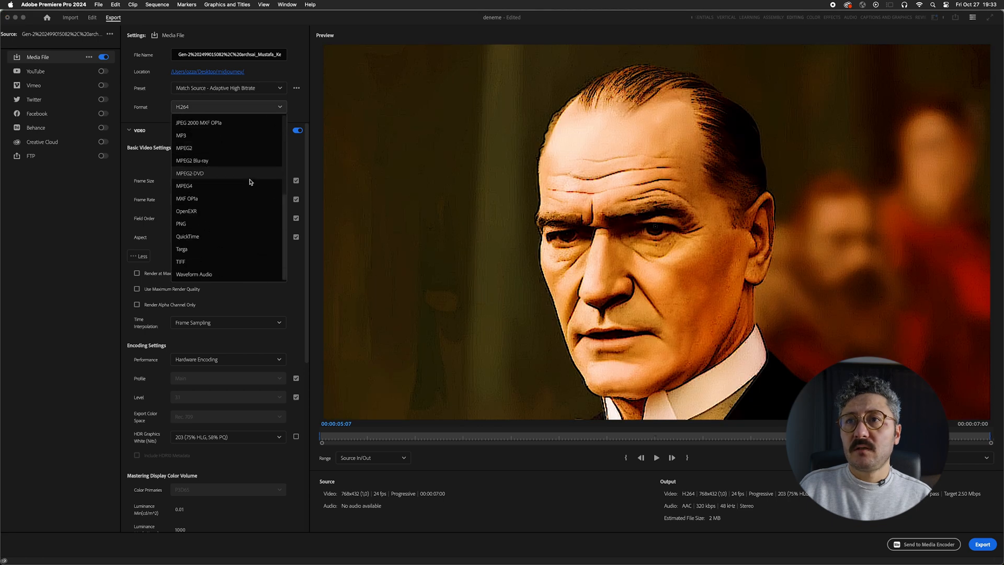
click(251, 243)
Choose the Apple ProRes 422 HQ codec and set the frame size to UHD (3840 x 2160) instead of matching the source
click(258, 163)
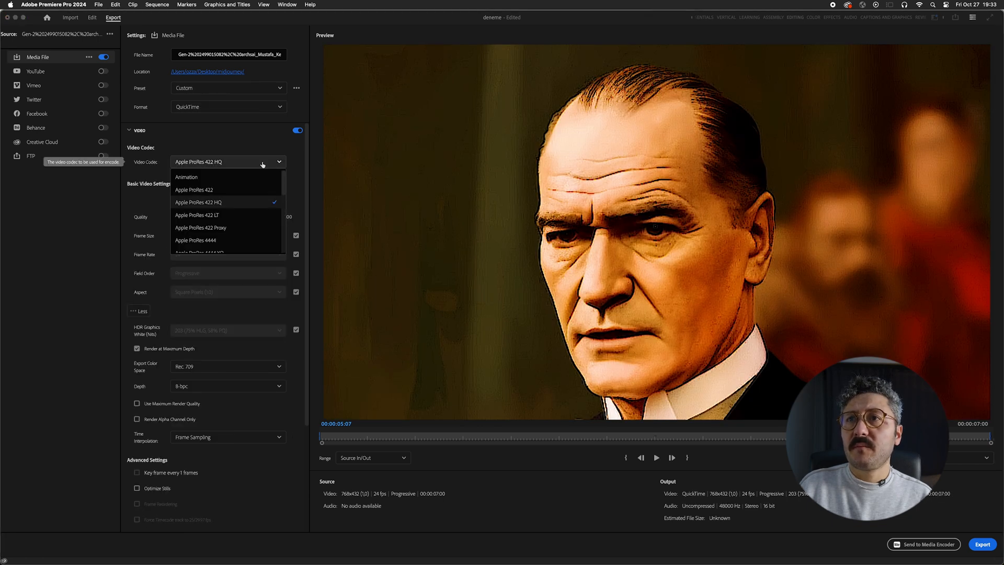
click(220, 204)
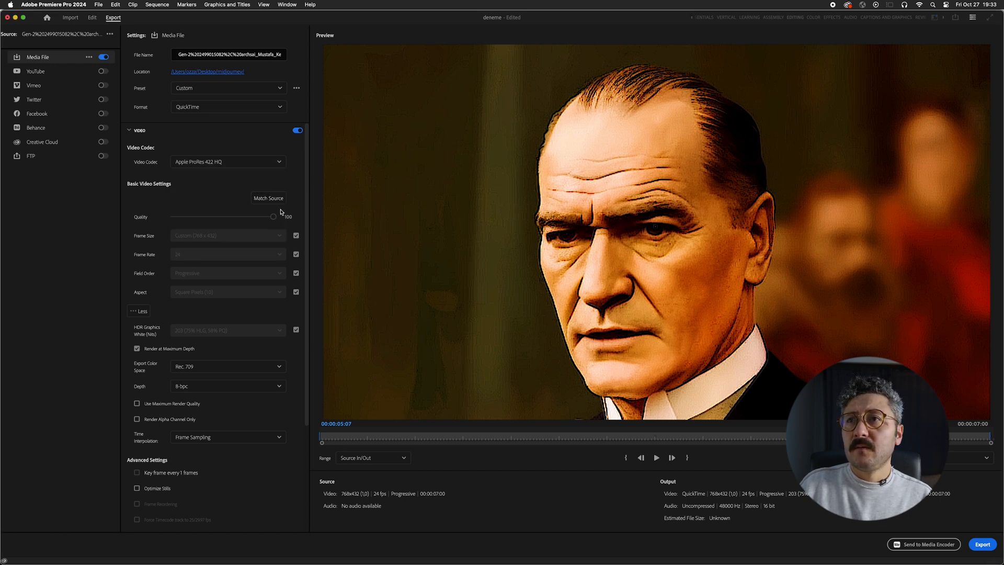
click(296, 236)
click(282, 236)
click(209, 263)
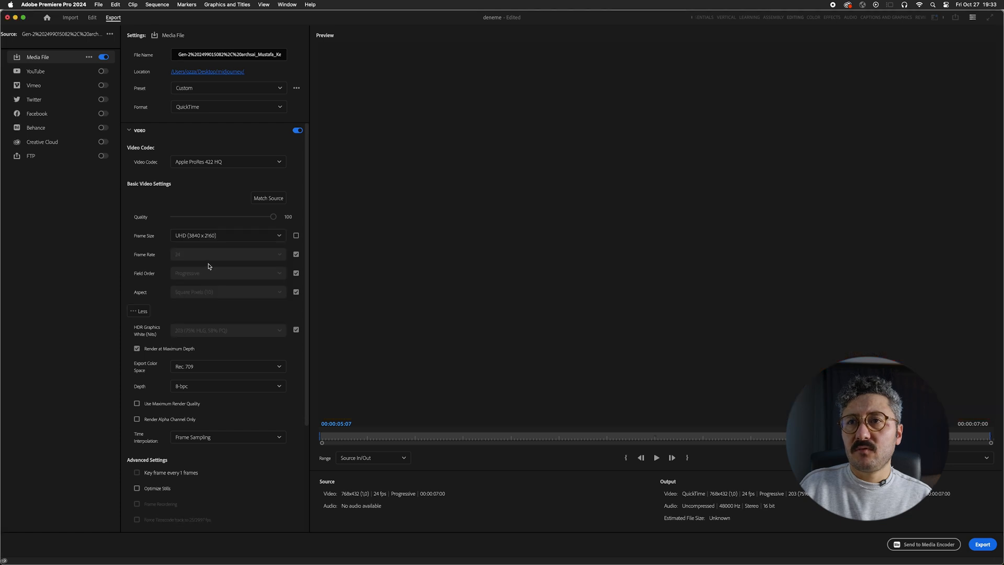
Set the field order to Upper First instead of matching the source, and choose Rec. 709 as the export color space
scroll(309, 240, down, 2)
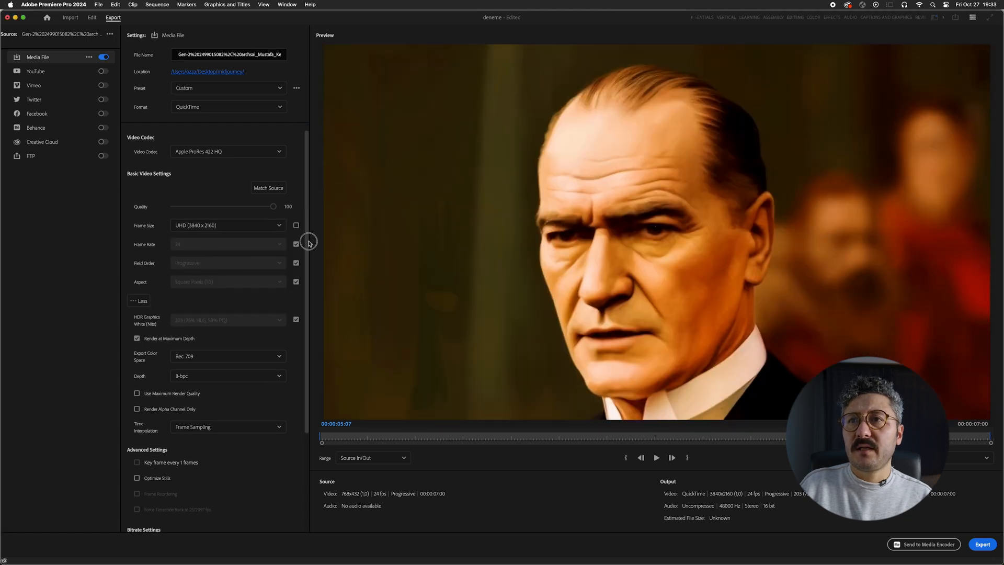
click(296, 249)
click(280, 248)
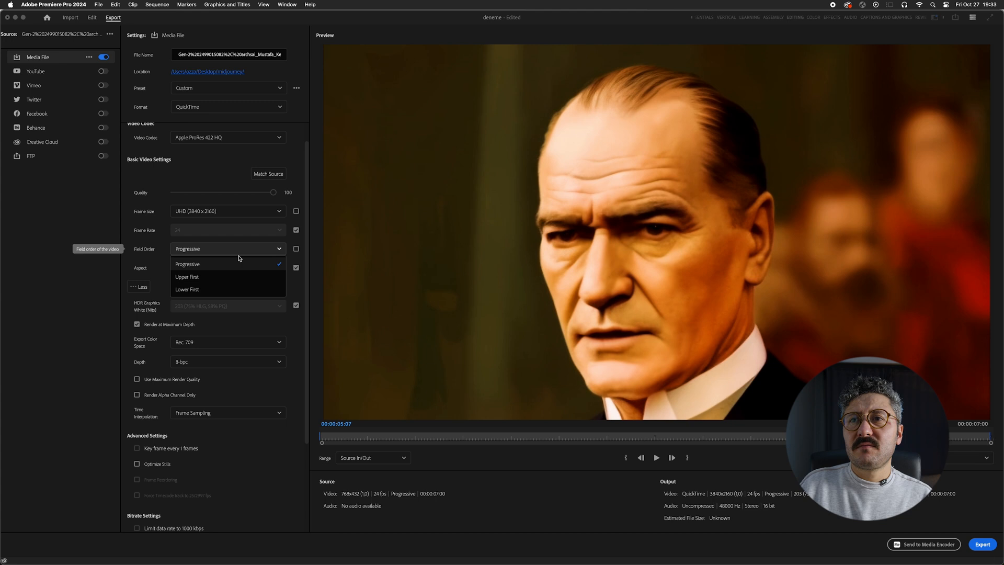
click(203, 280)
scroll(213, 271, down, 1)
click(206, 234)
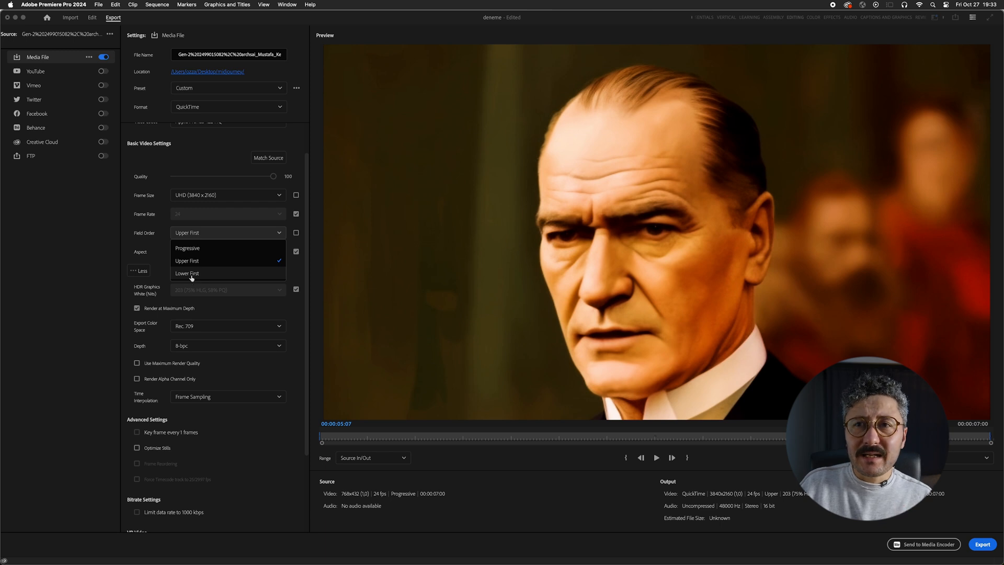
click(204, 262)
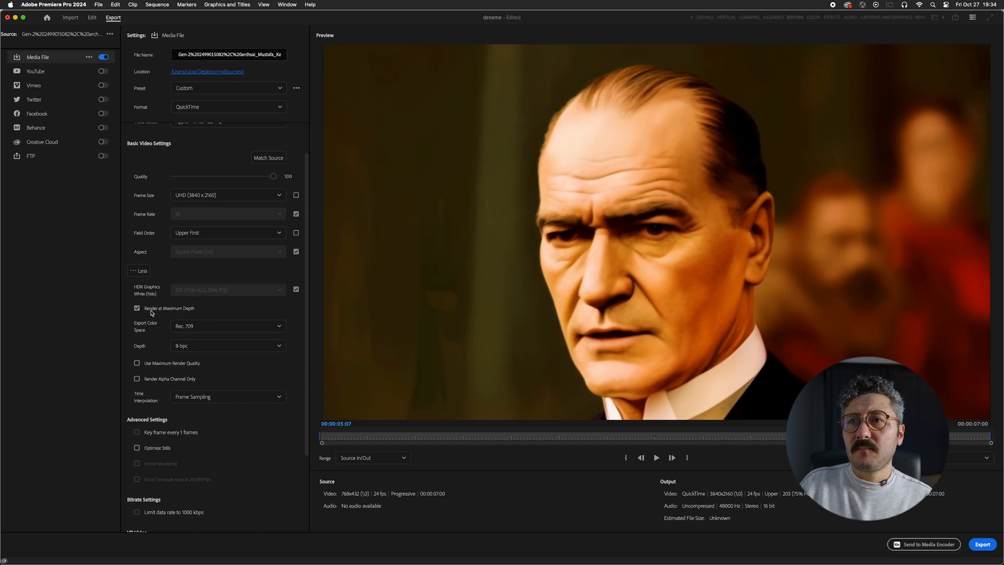
click(261, 327)
click(220, 343)
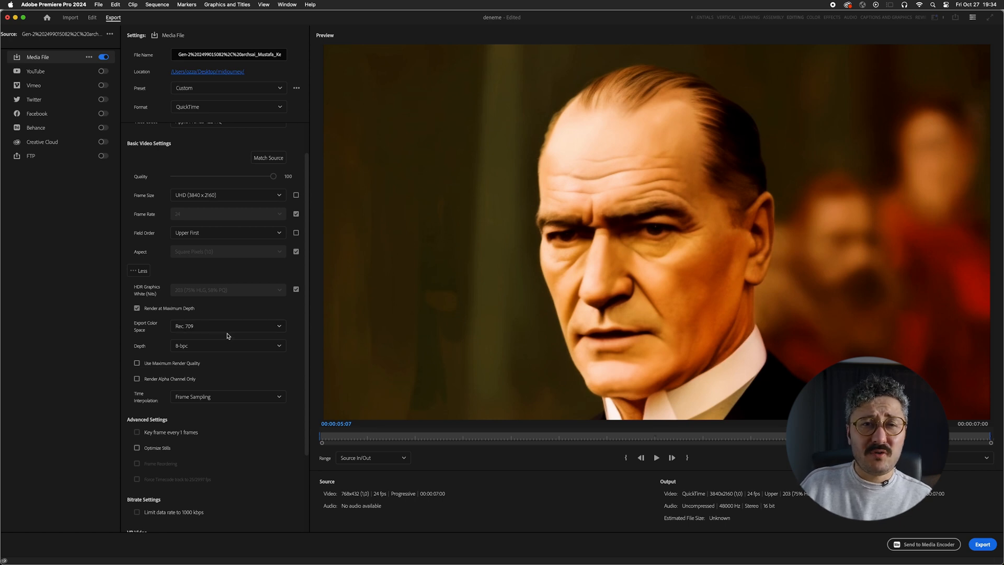
Try a depth of 16-bpc for the QuickTime export and return it to 8-bpc
click(263, 346)
click(196, 373)
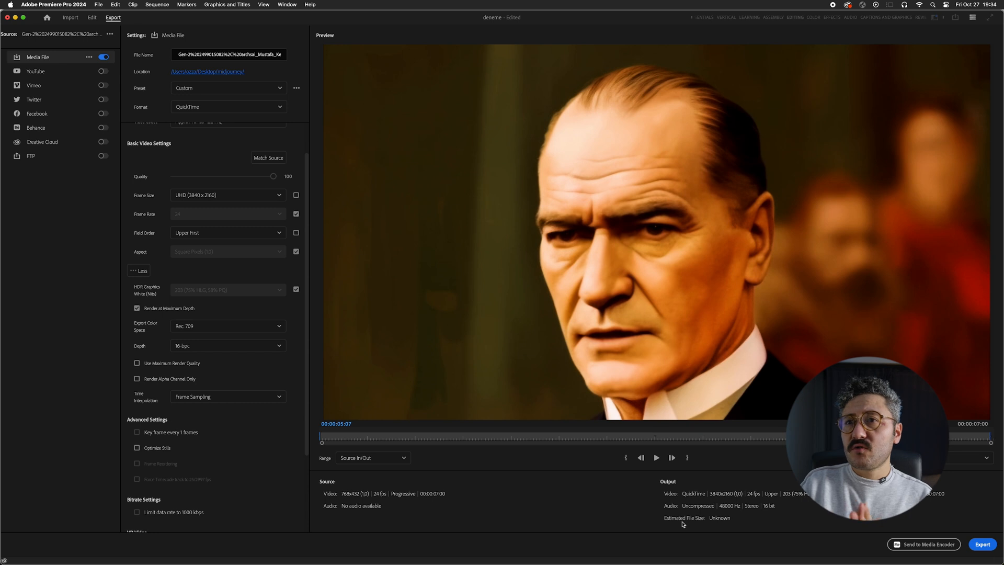
click(213, 346)
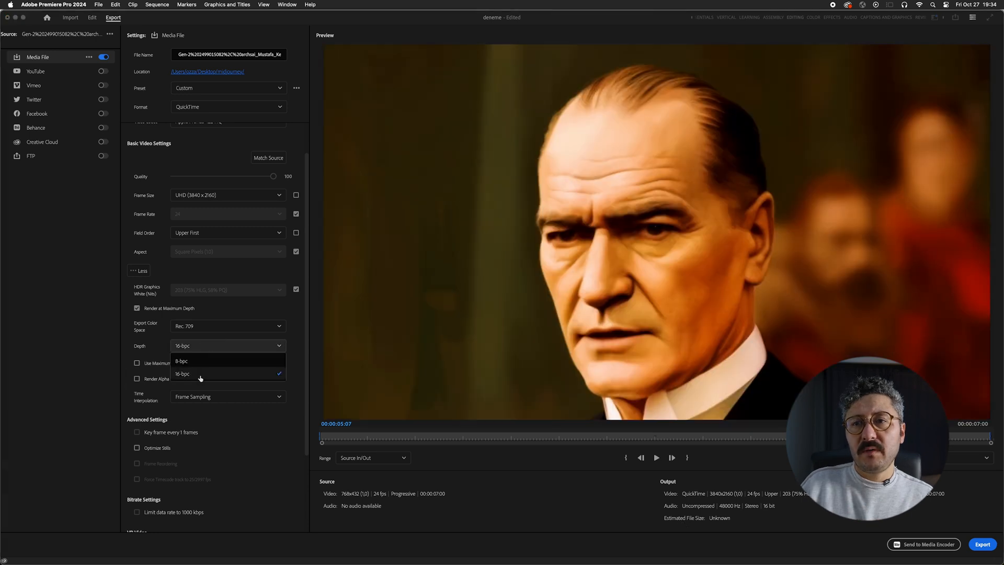
click(200, 373)
click(219, 346)
click(200, 361)
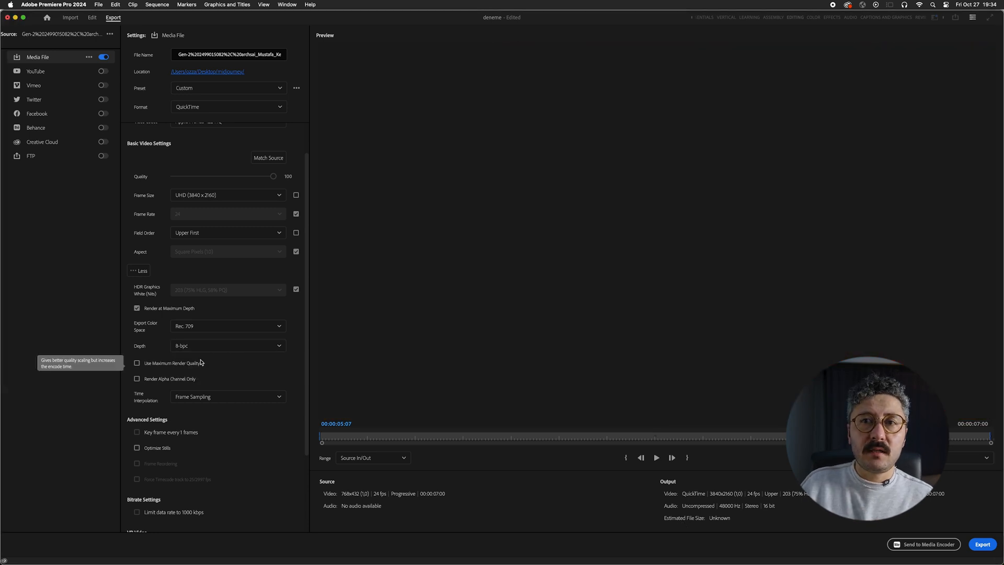
Enable maximum render quality for the QuickTime export
click(137, 364)
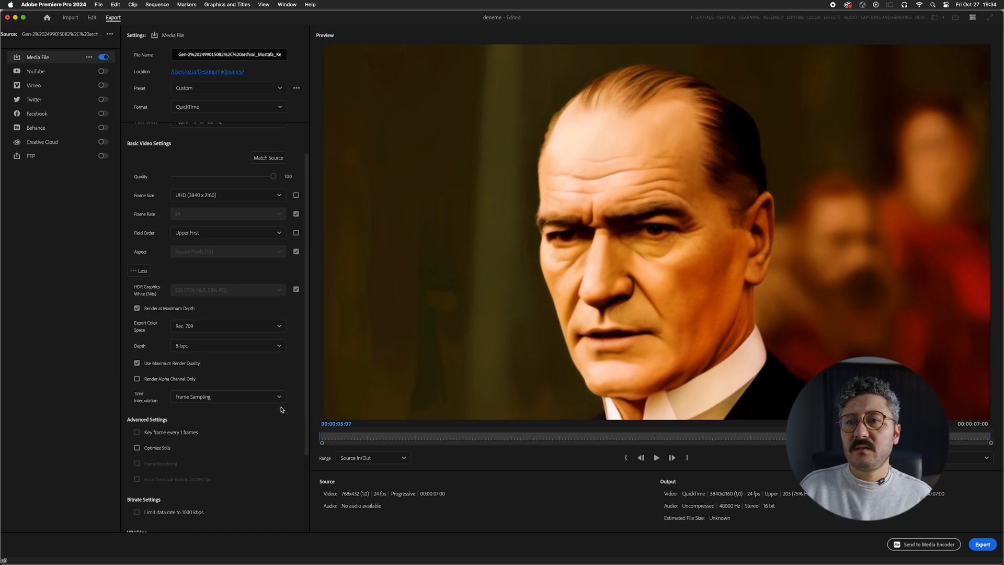
scroll(236, 418, down, 5)
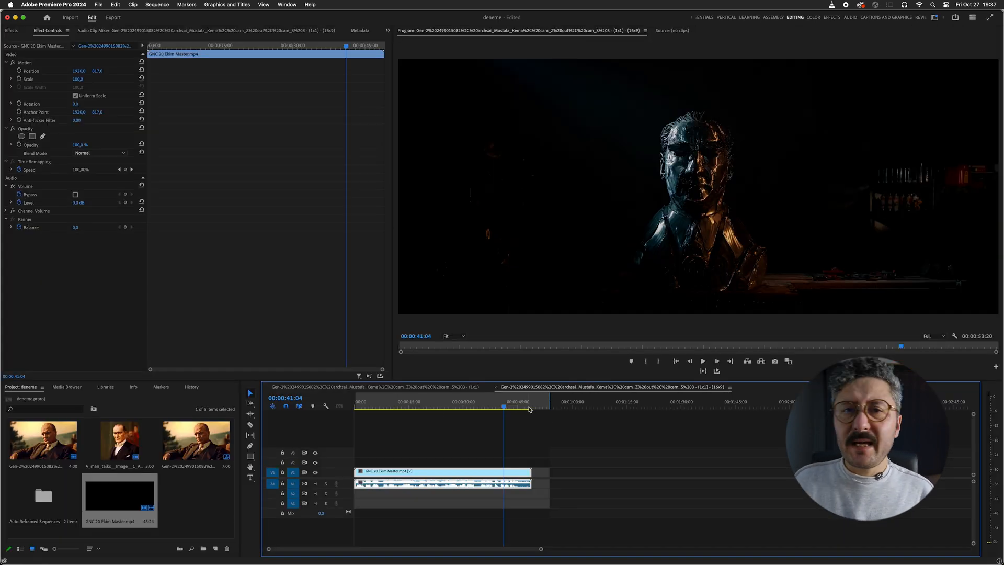
Scrub through the GNC 20 Ekim Master.mp4 clip on the timeline to preview its footage
drag(529, 410, 502, 408)
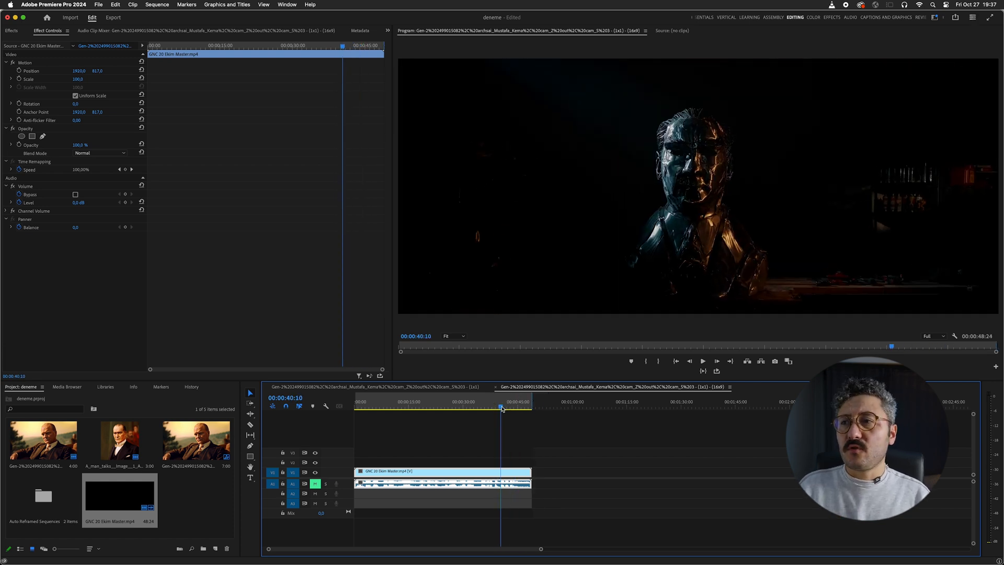
drag(356, 407, 448, 413)
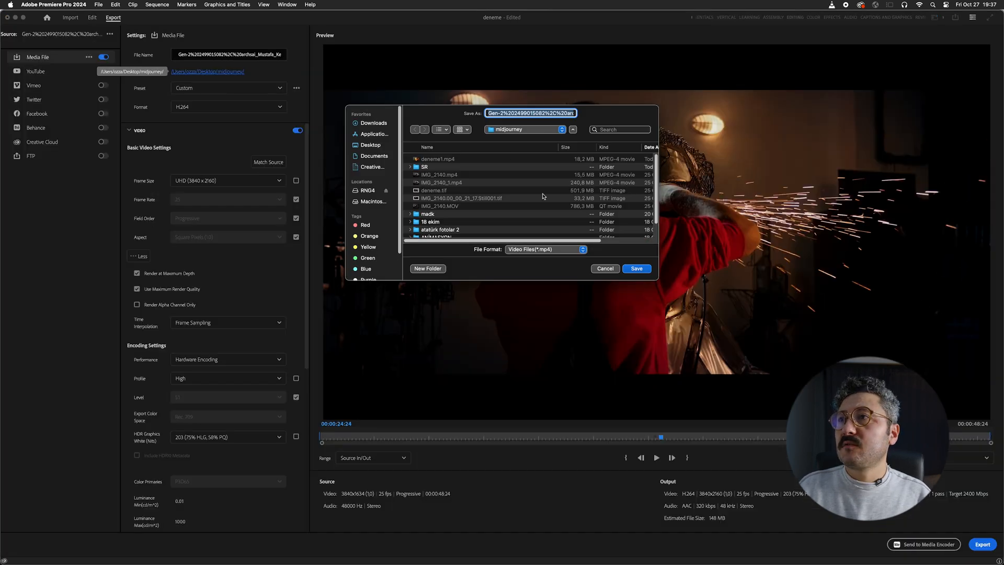
Dismiss the save location dialog and name the export file deneme1
key(Escape)
click(263, 56)
text(deneme1)
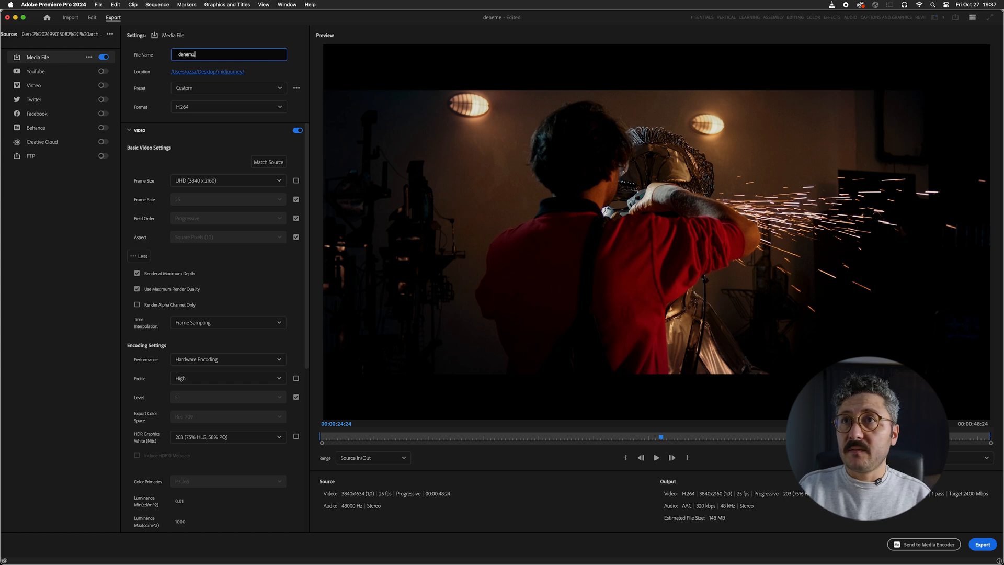
Apply the Match Source - Adaptive High Bitrate preset and enable rendering at maximum depth and maximum render quality
click(228, 88)
click(246, 174)
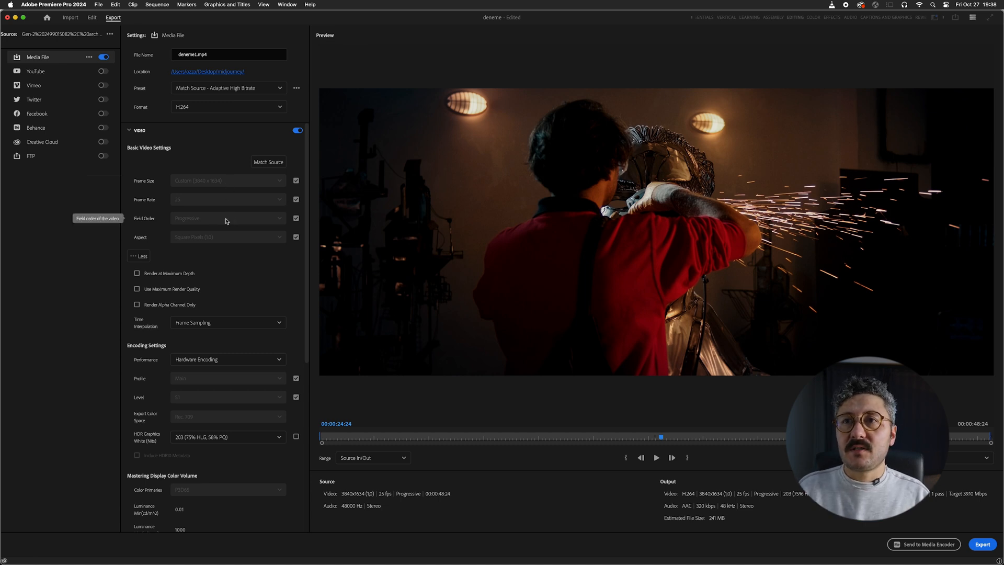
click(137, 272)
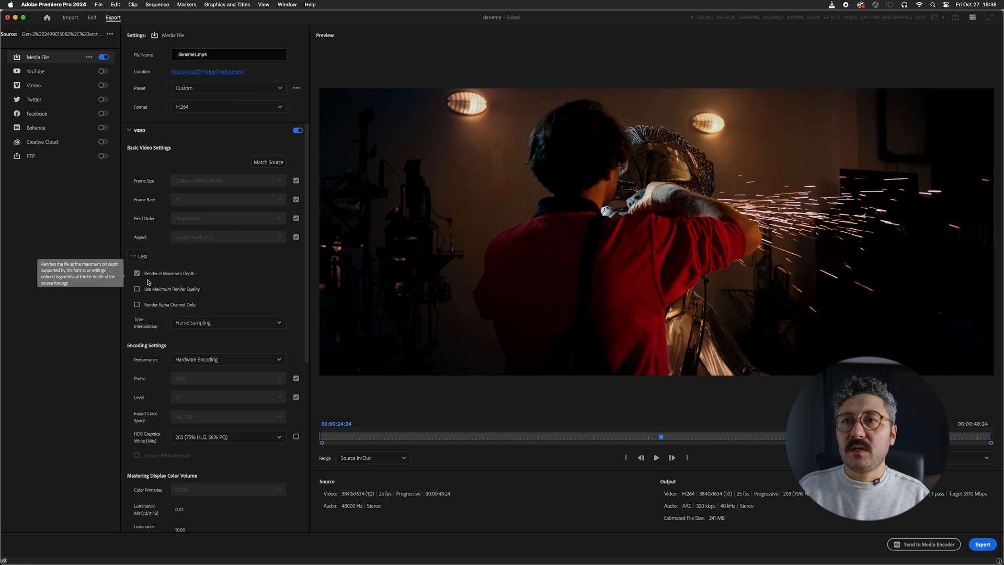
click(137, 288)
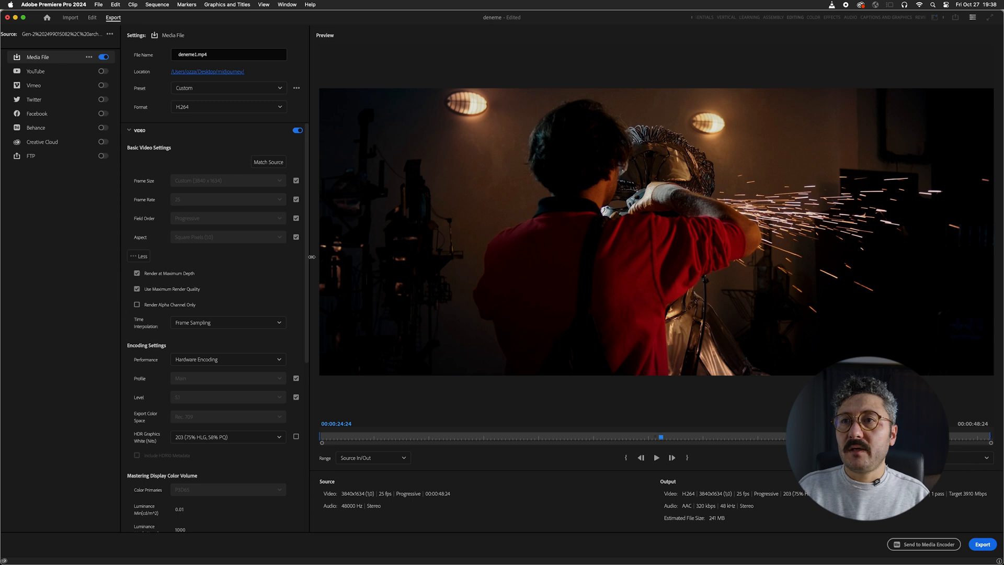
Stop matching the encoding level to the source and set it to 5.2
drag(308, 255, 308, 313)
click(296, 300)
click(279, 300)
click(197, 367)
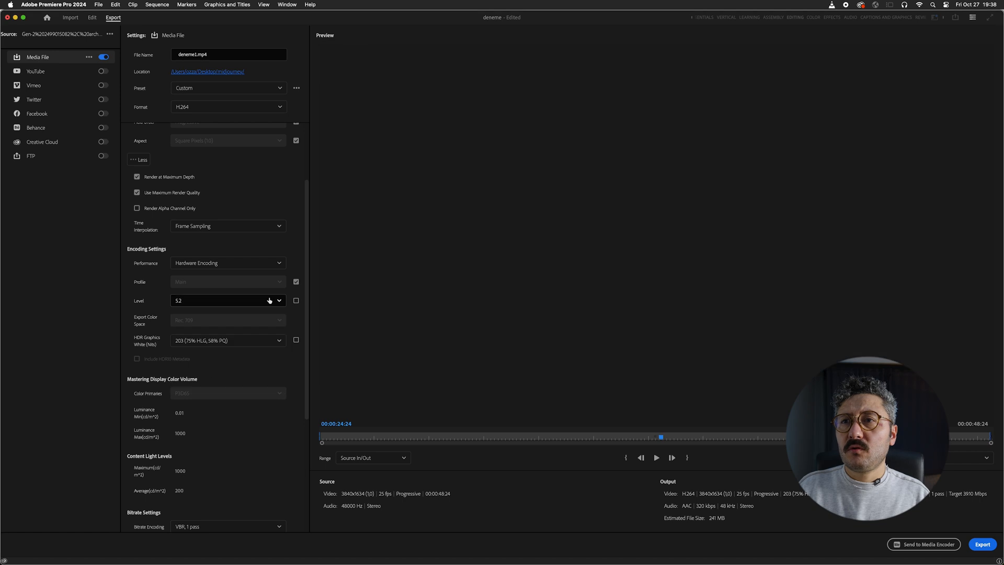
drag(308, 280, 308, 312)
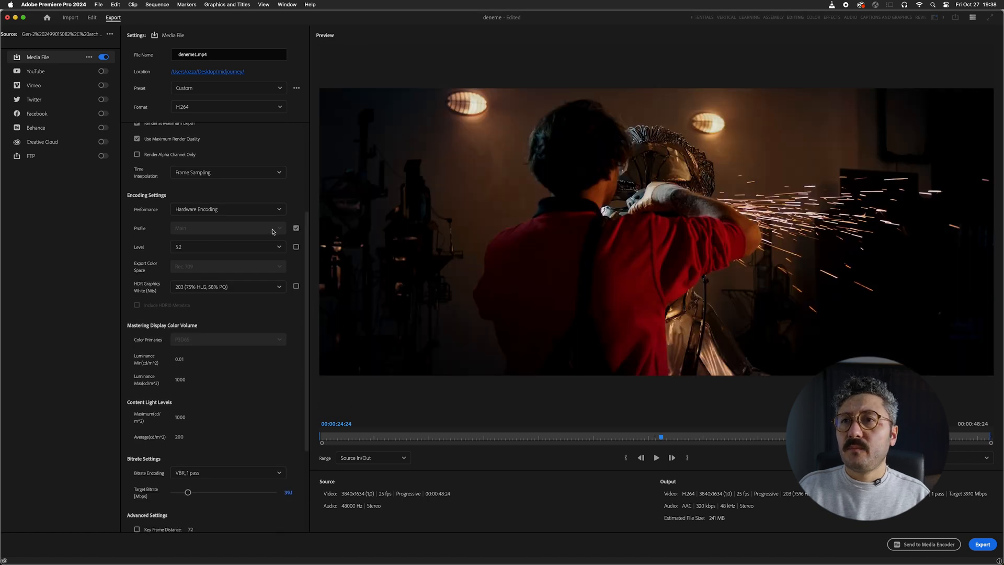
Stop matching the encoding profile to the source and set it to High
click(296, 228)
click(284, 229)
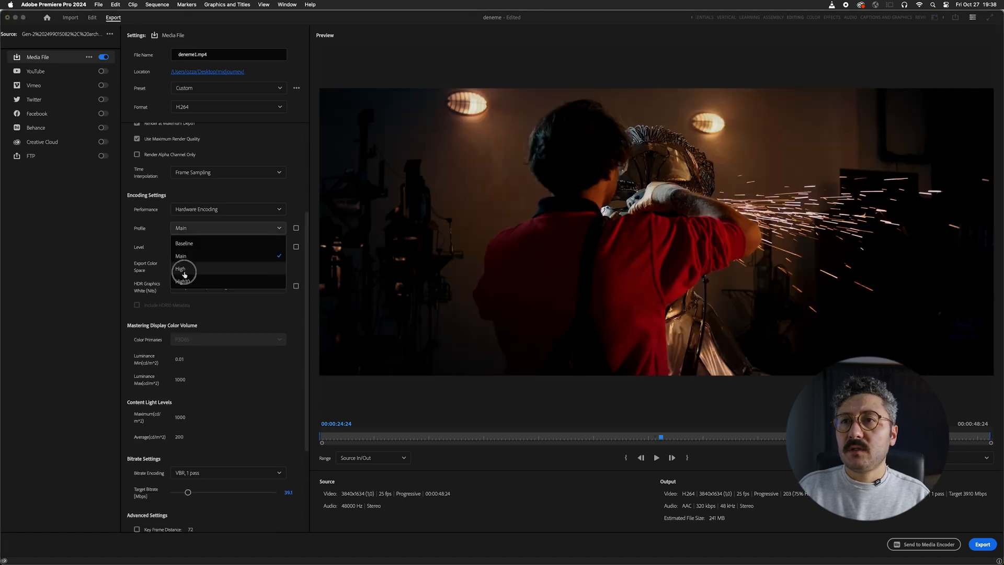
click(179, 271)
Set the target bitrate to 24 Mbps and export the video
scroll(296, 293, down, 5)
click(288, 355)
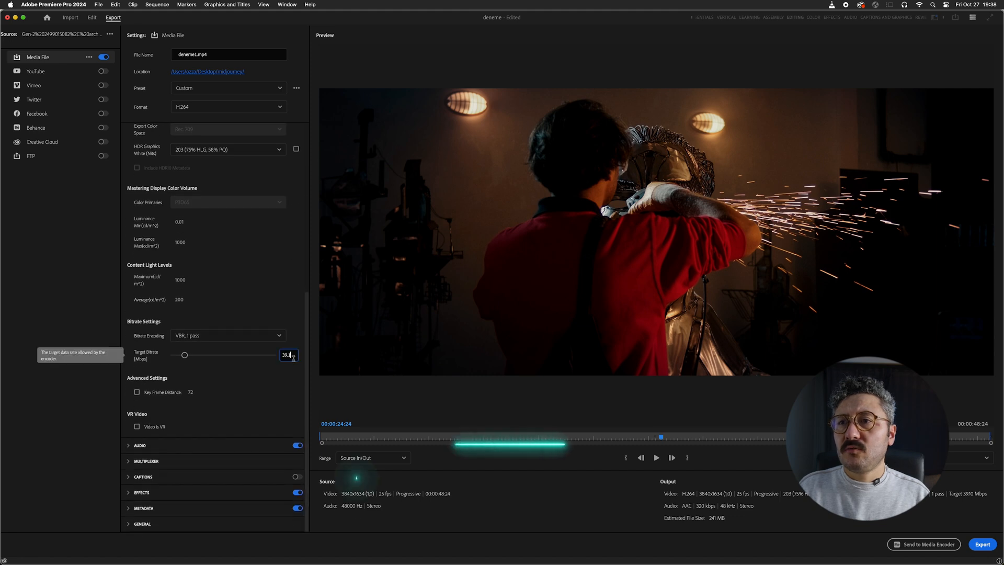
key(Return)
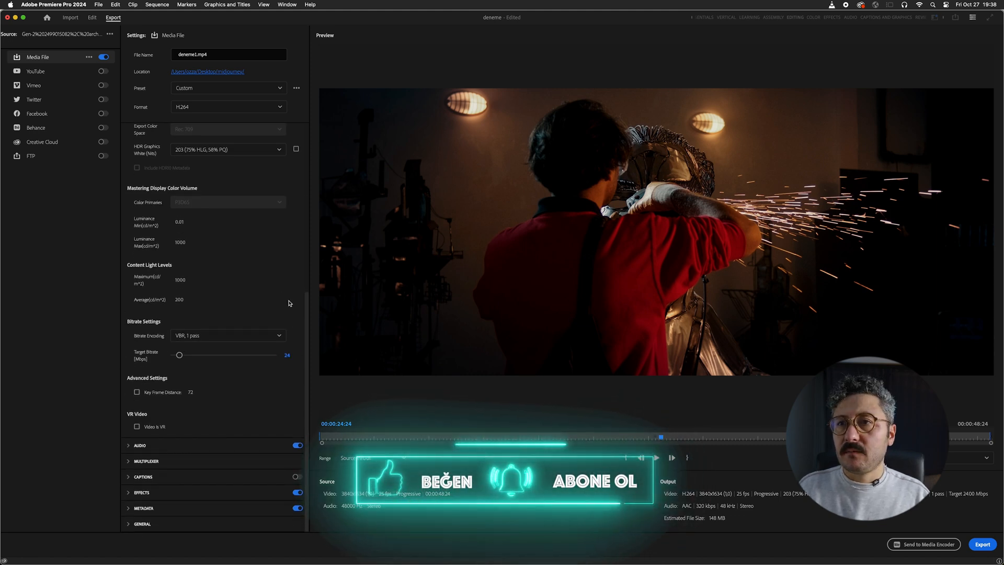
click(983, 544)
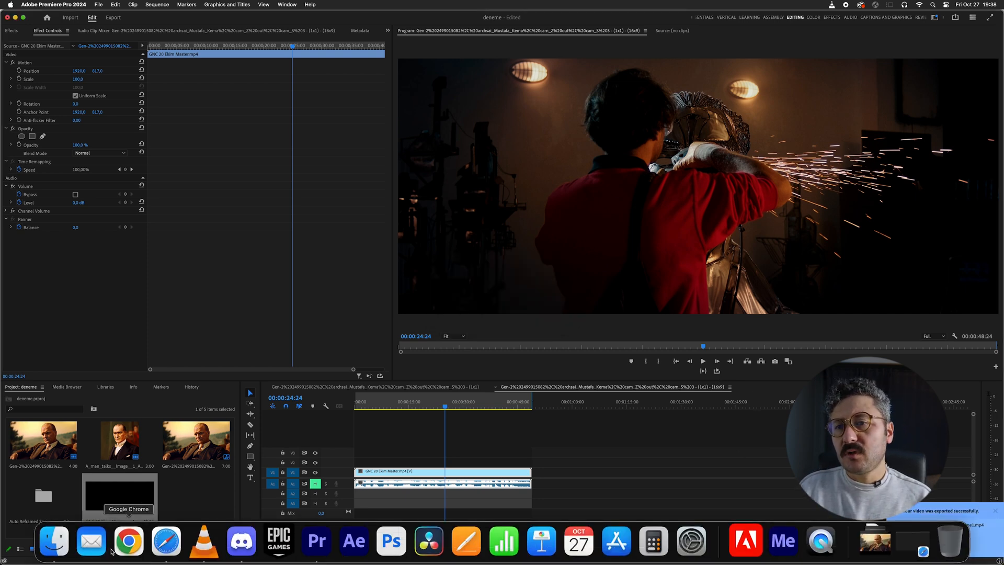
Open deneme1.mp4 from the midjourney folder in VLC and compare its picture with the Program monitor
click(54, 542)
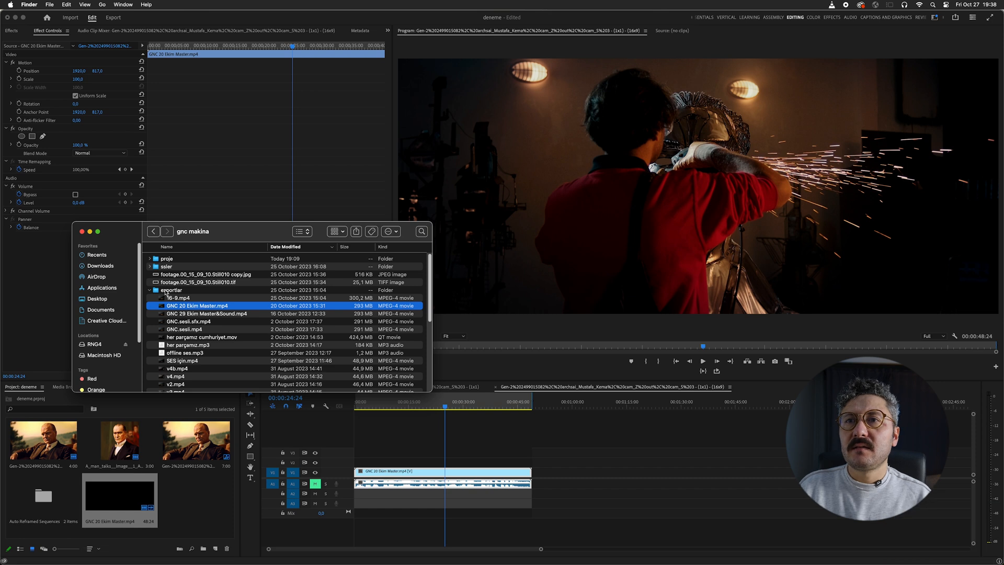
click(108, 268)
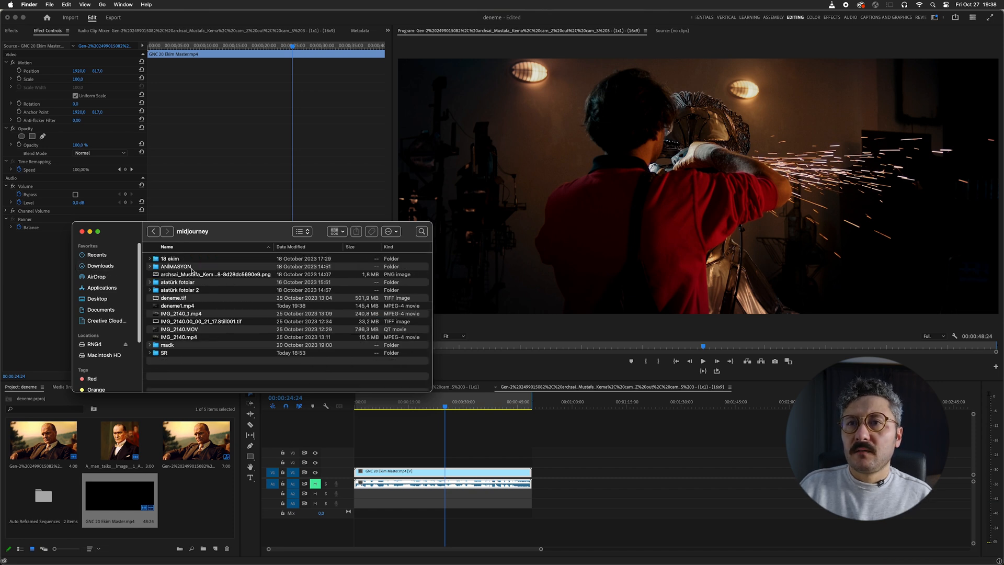
double_click(178, 306)
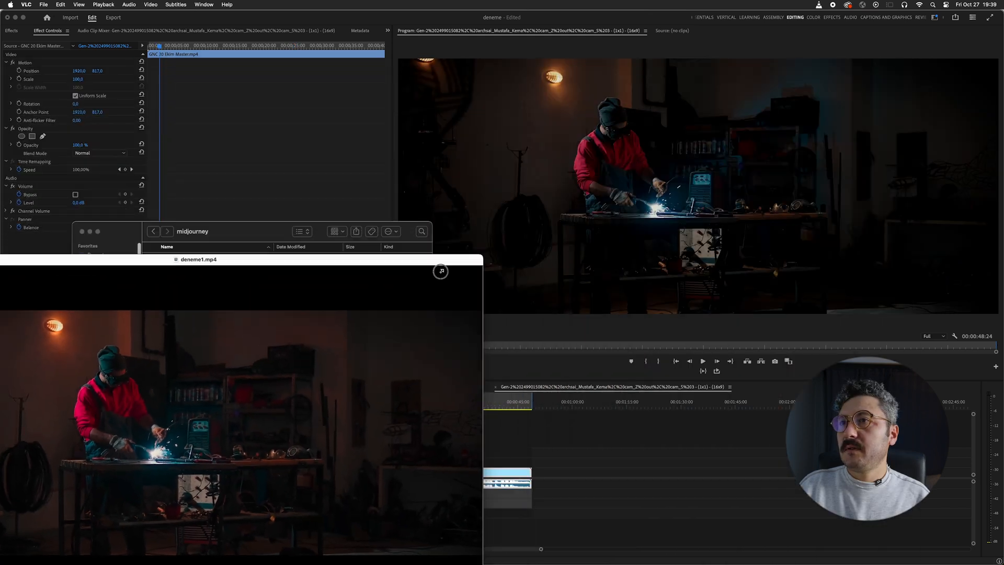
drag(295, 305, 400, 44)
click(652, 211)
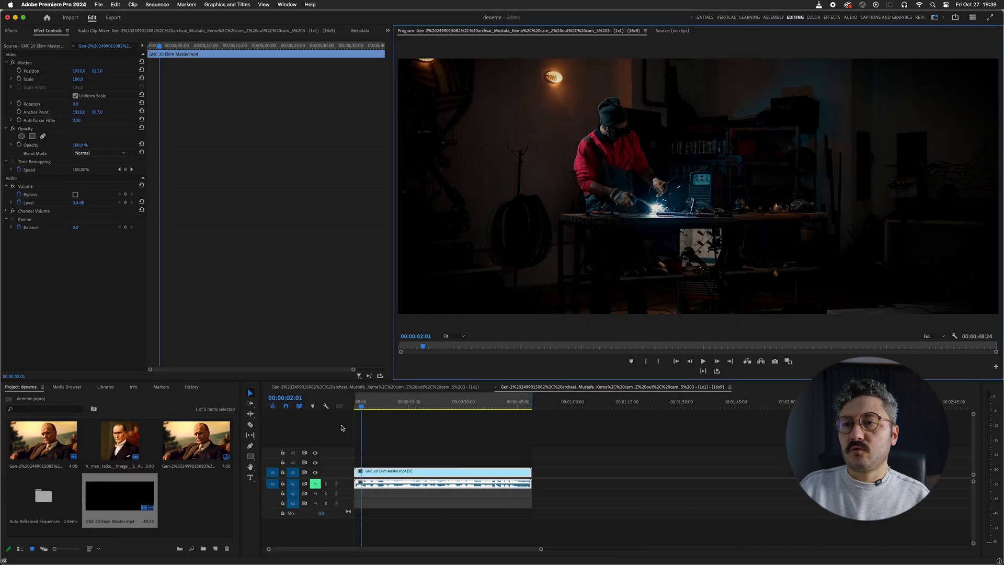
Compare the HER PARÇAMIZ CUMHURİYET title frame of deneme1.mp4 in VLC with the Program monitor, and close the player
mouse_move(331, 550)
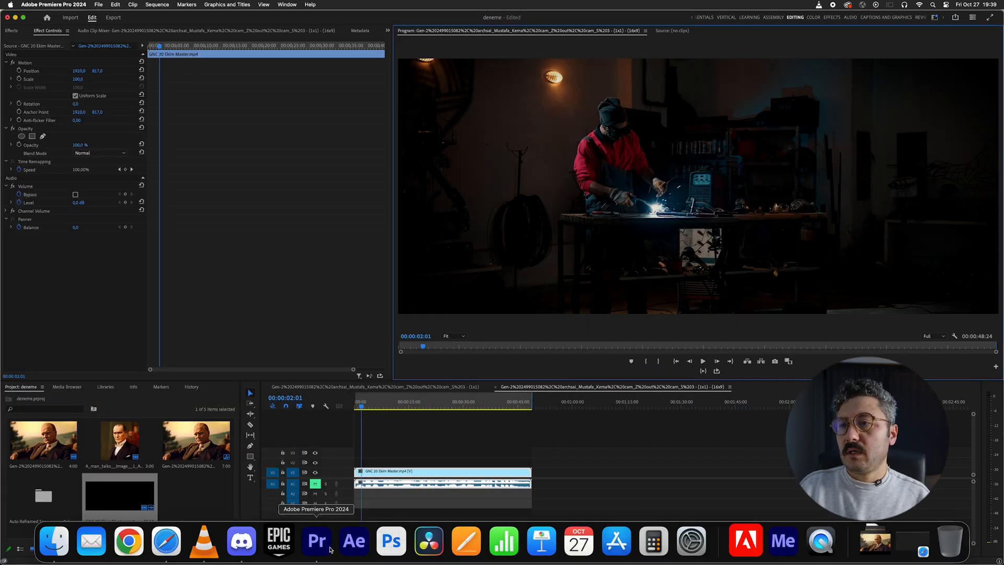
click(212, 549)
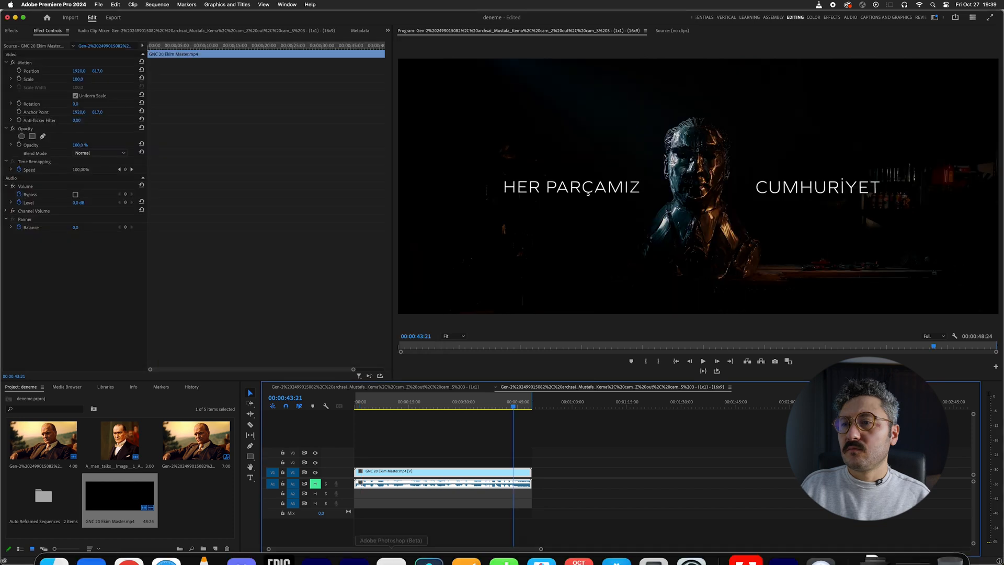
mouse_move(460, 548)
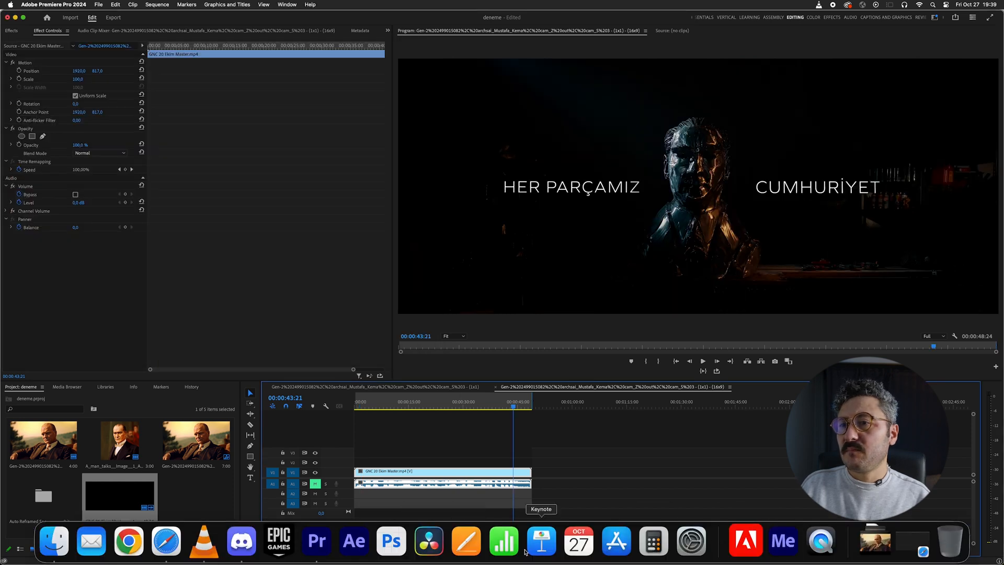
click(204, 542)
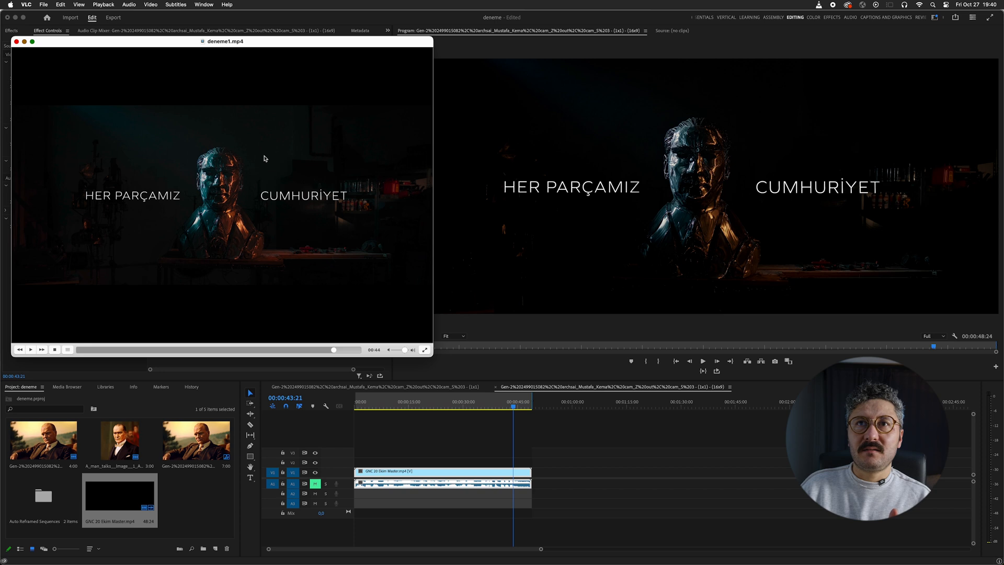
click(16, 42)
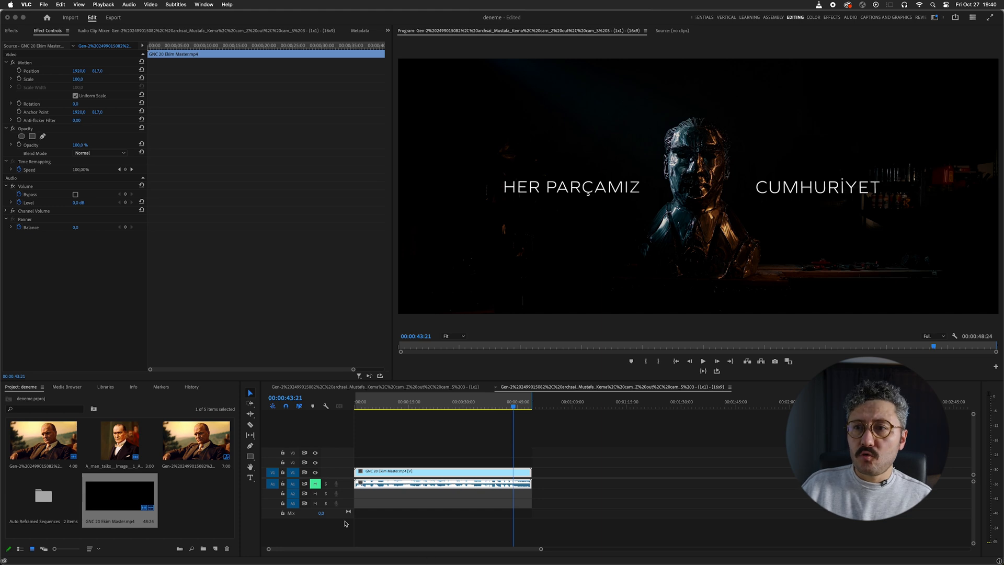
Move the Premiere Pro playhead past the end of the clip and reopen the sequence's export settings
click(532, 404)
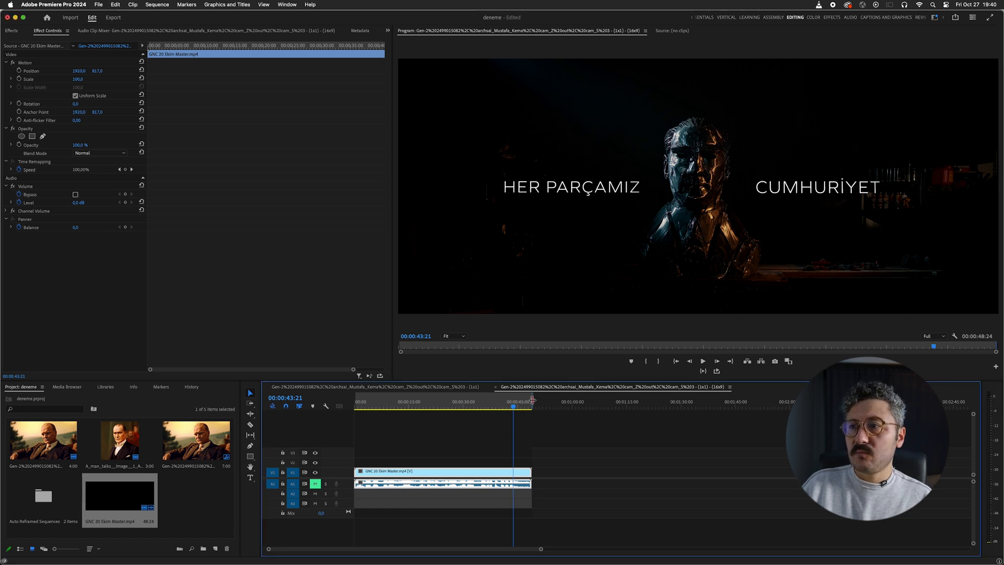
click(551, 408)
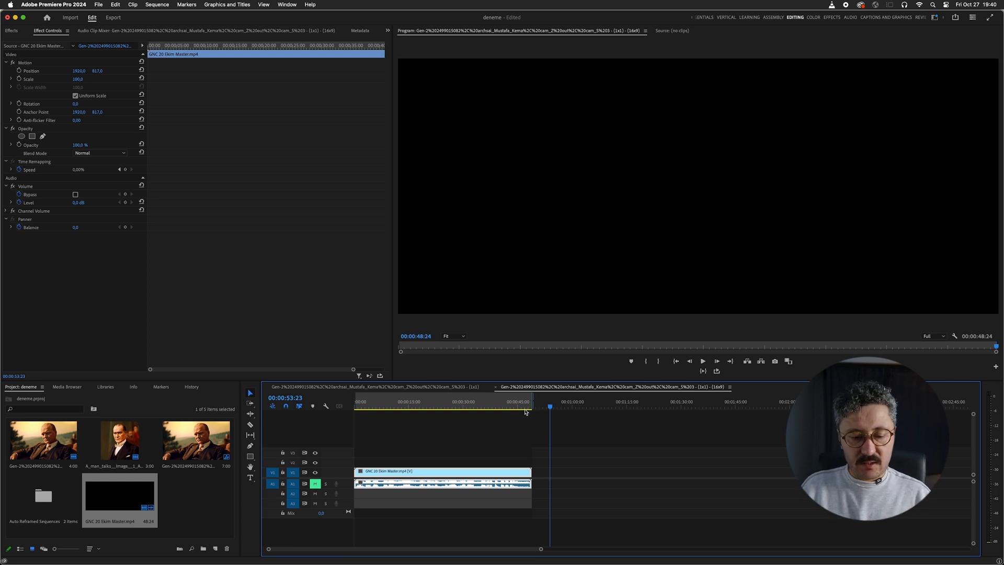
key(super+m)
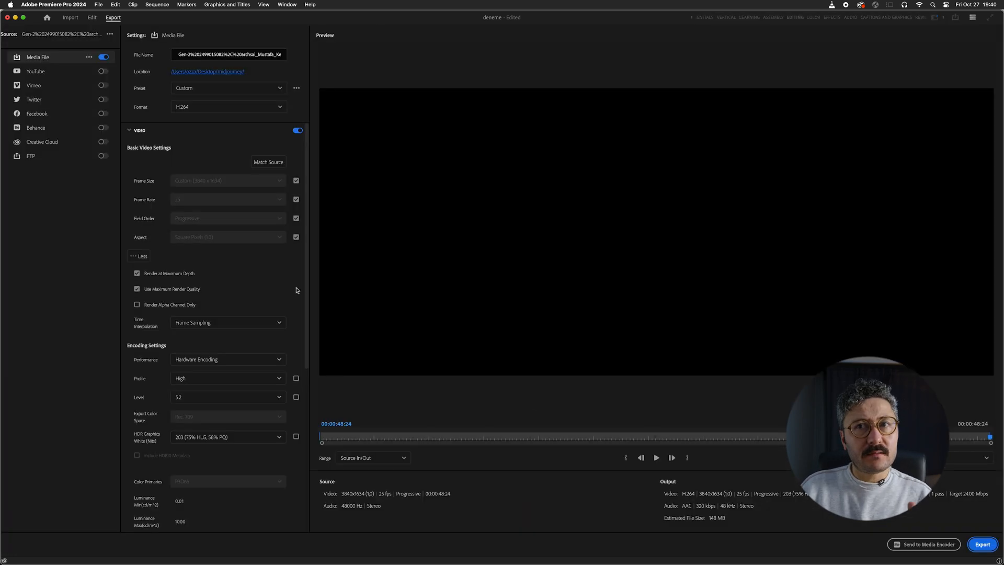
Enable the Lumetri Look / LUT export effect and browse for a LUT file to apply
drag(307, 208, 312, 432)
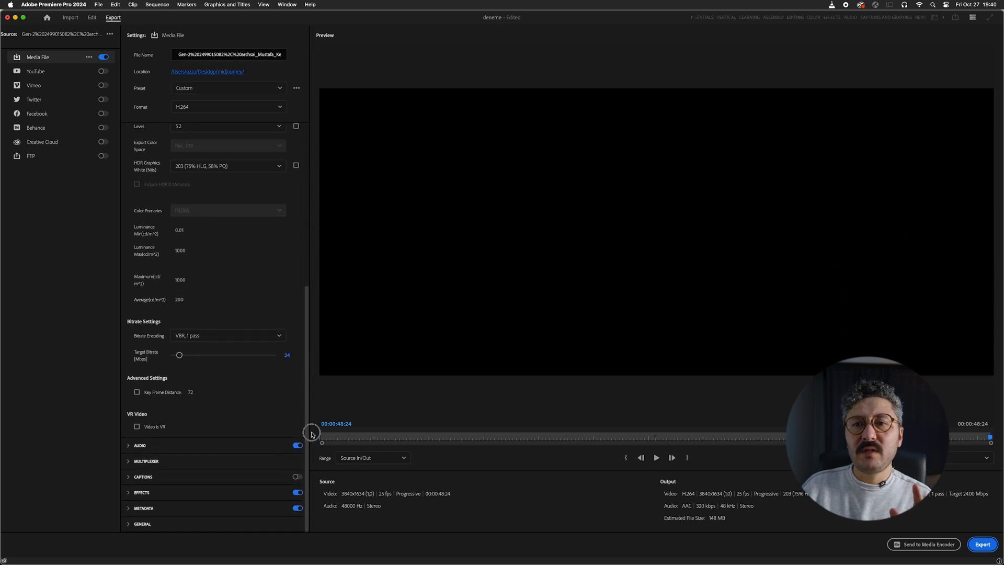
click(133, 492)
click(130, 226)
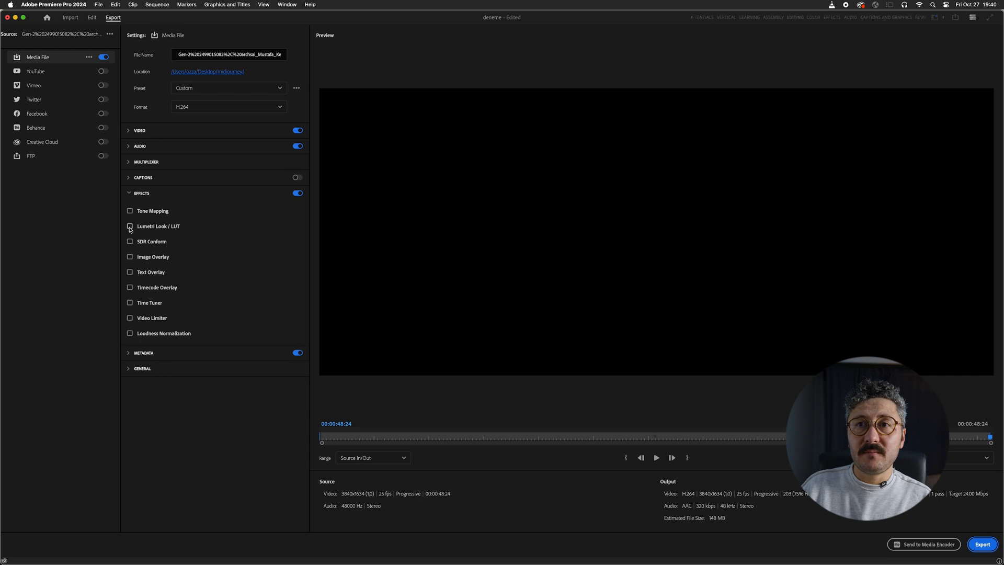
click(230, 245)
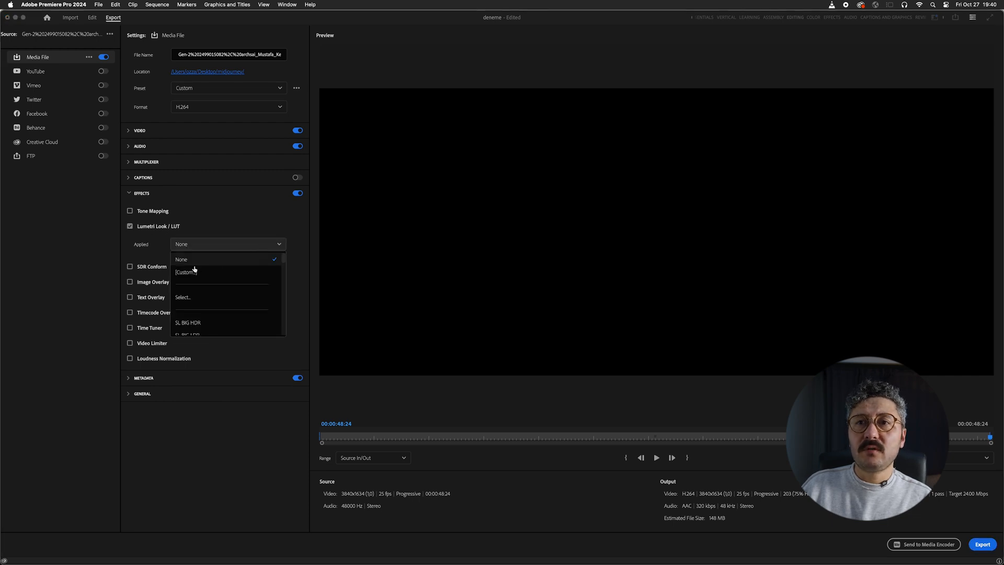
click(202, 298)
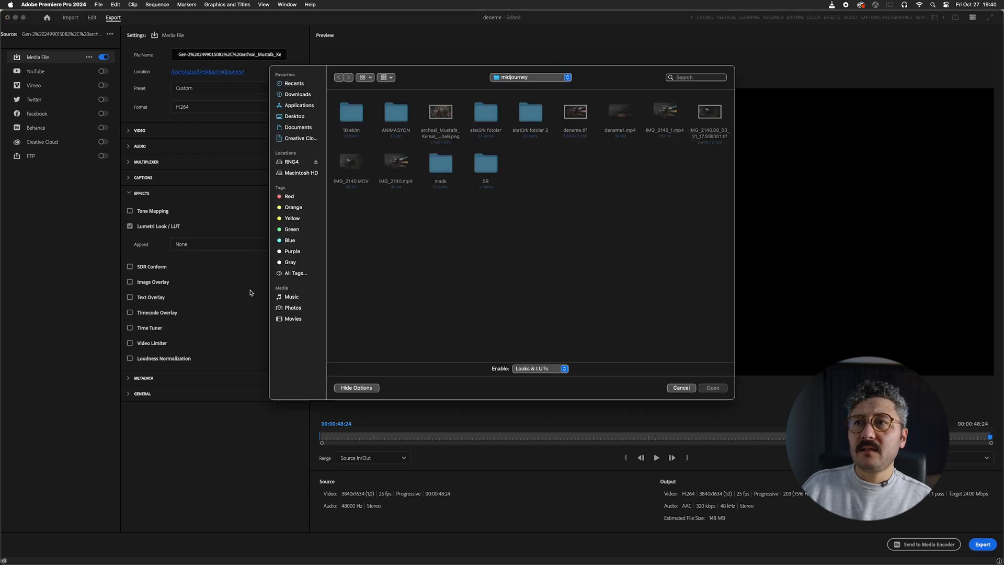
Apply the QT+Gamma+Compensation.cube LUT from the RNG İŞLER folder on the Desktop and export the video
click(297, 115)
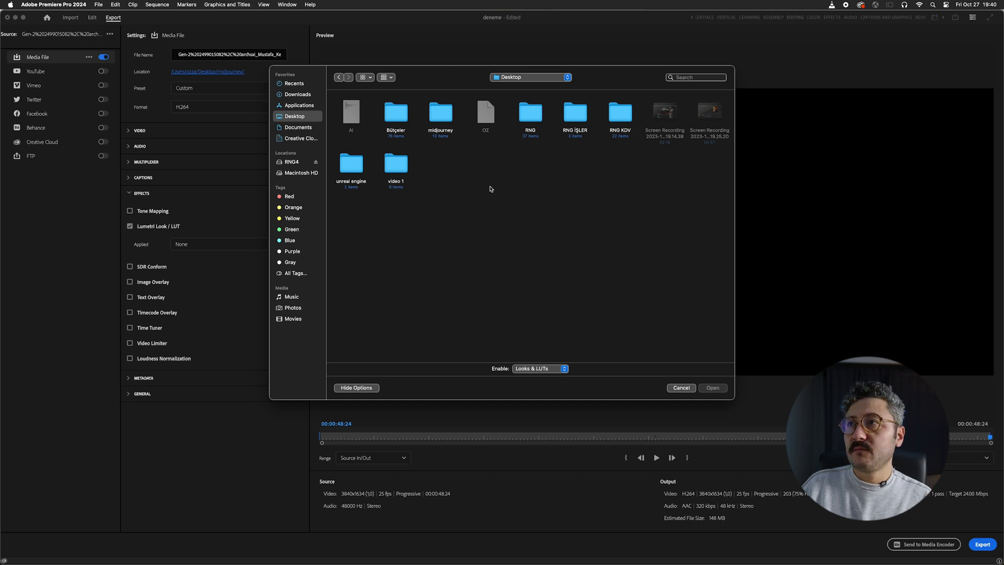
click(437, 117)
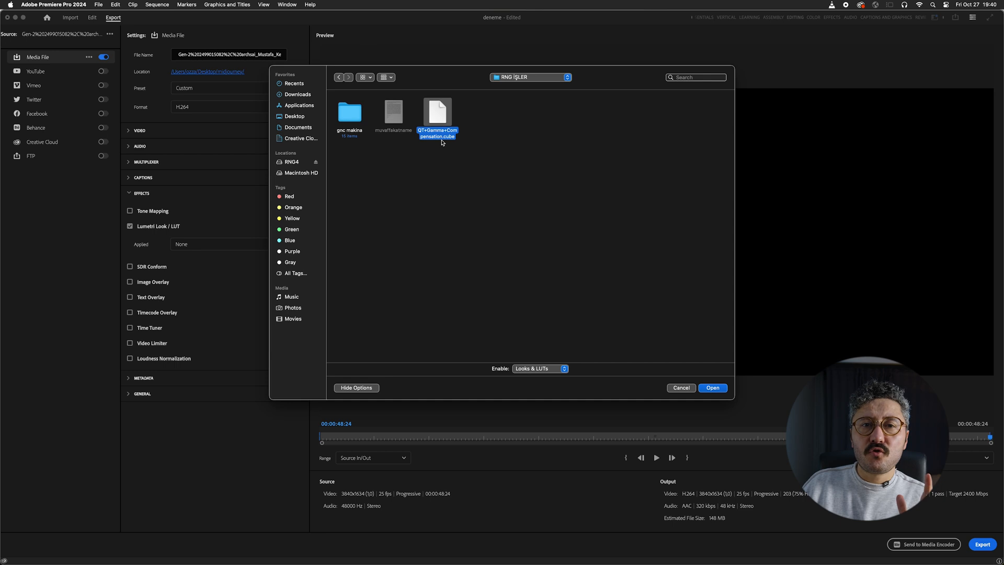
click(713, 388)
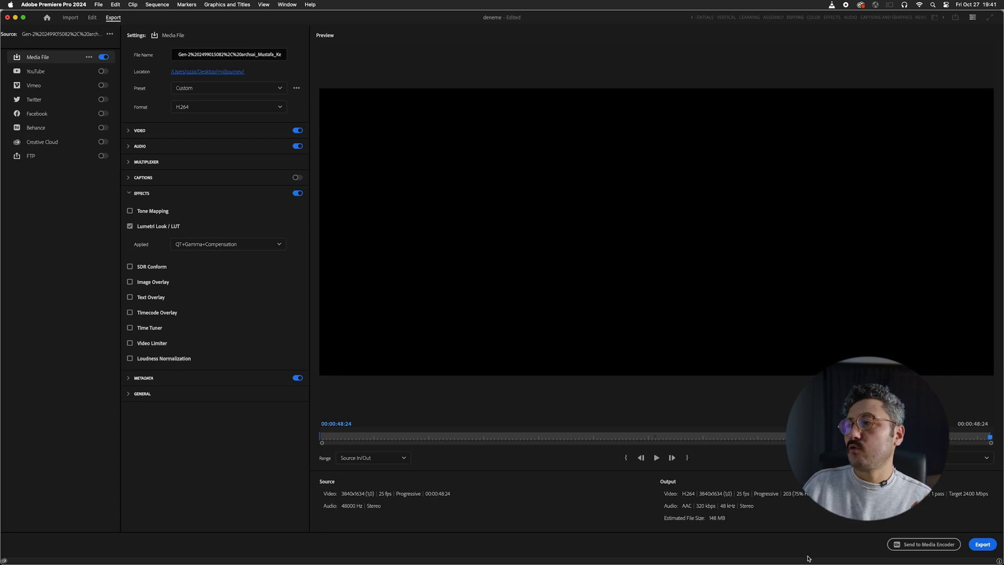
click(978, 544)
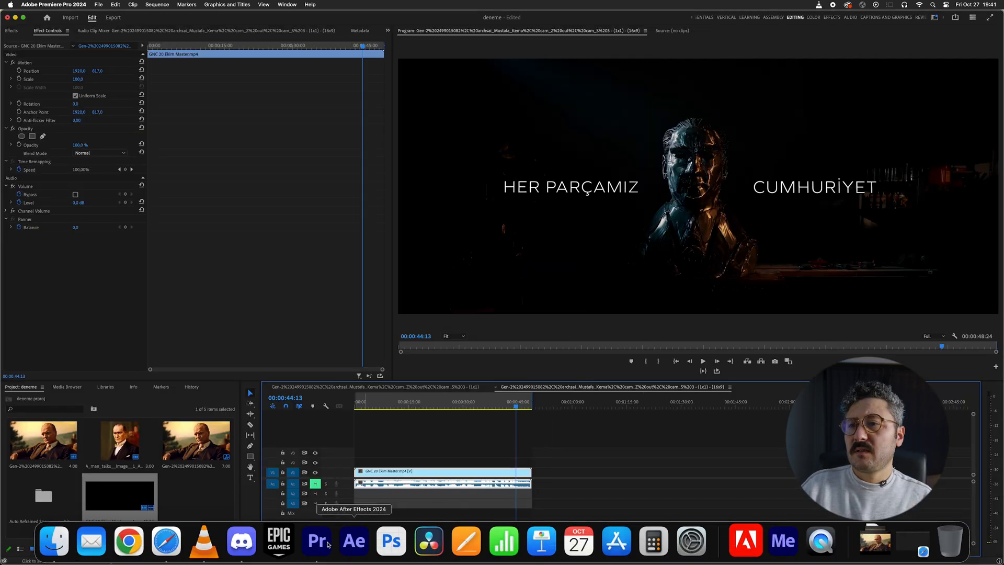
Compare the title frame of the LUT export in VLC with the Program monitor, and quit VLC
click(206, 541)
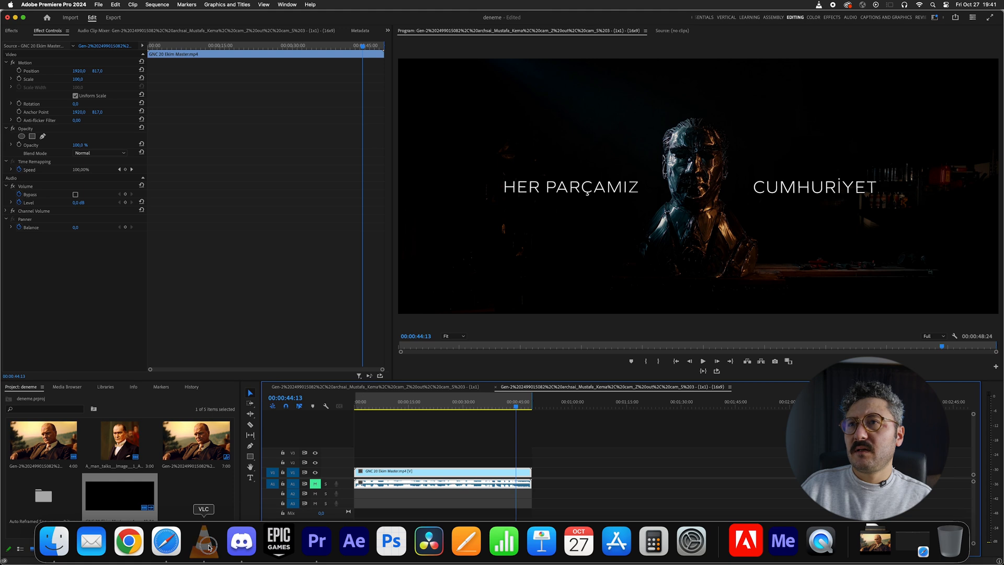
mouse_move(422, 41)
mouse_down()
mouse_move(338, 42)
mouse_move(446, 41)
mouse_move(405, 43)
mouse_up()
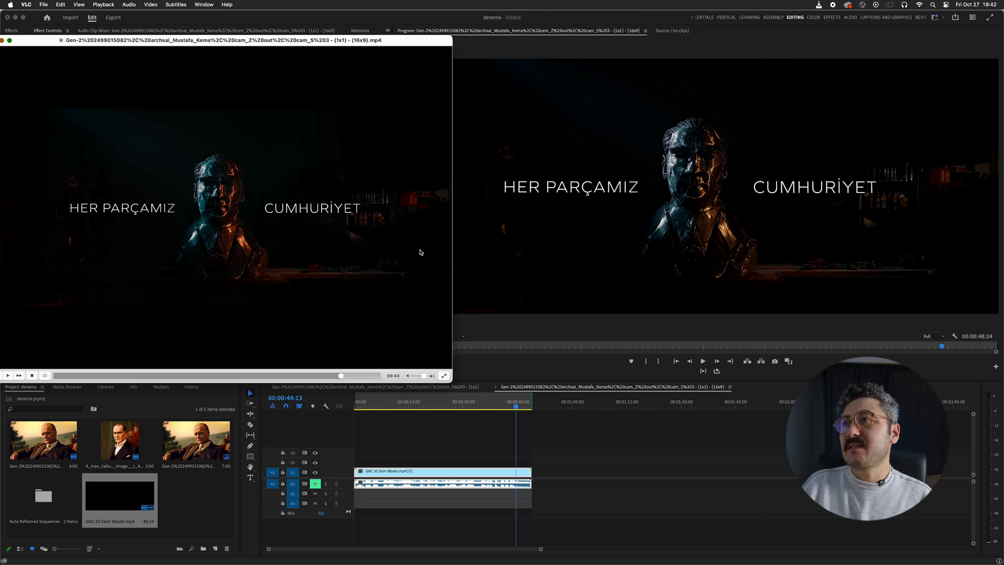
key(super+q)
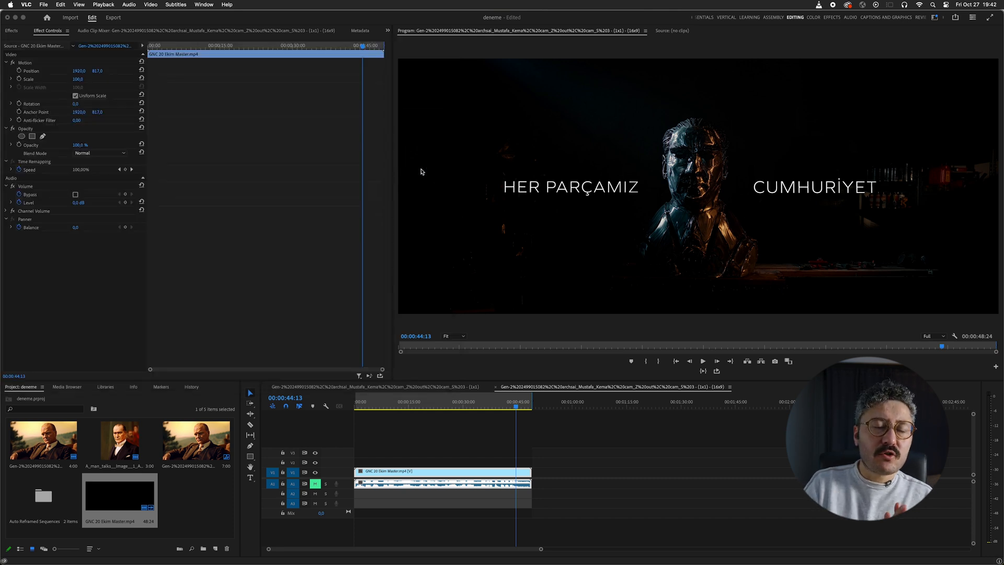